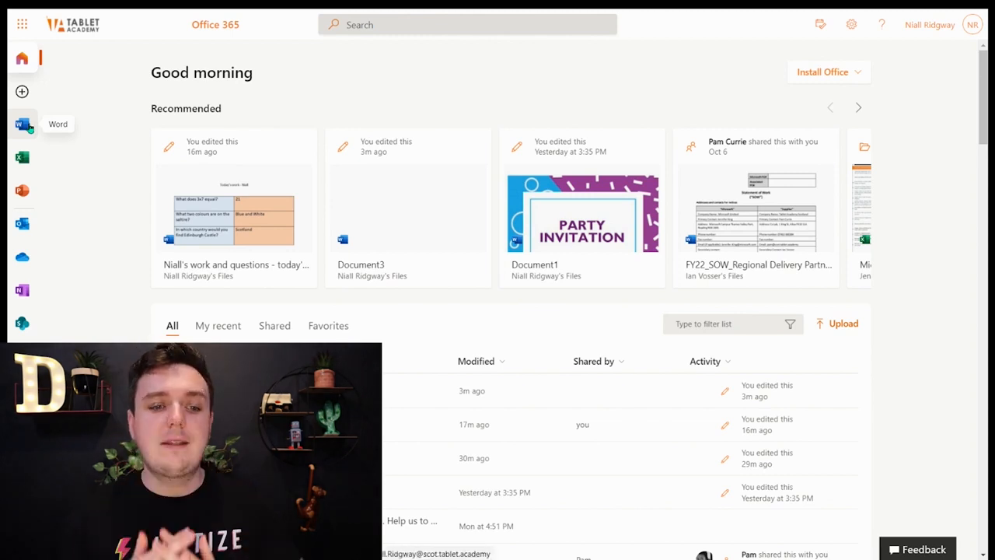
Step: Create a new blank Word document and name the file "Adding an image"
left_click(23, 125)
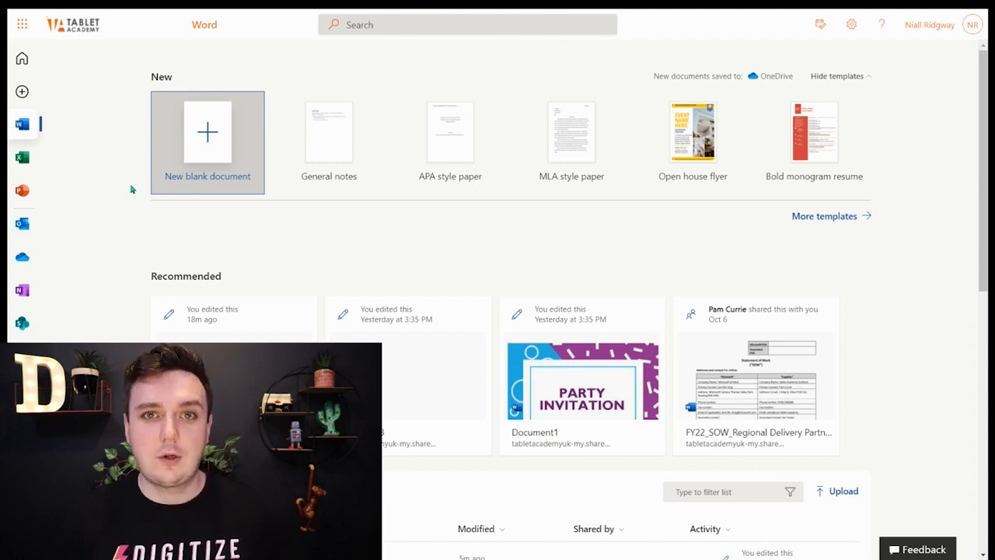
left_click(232, 150)
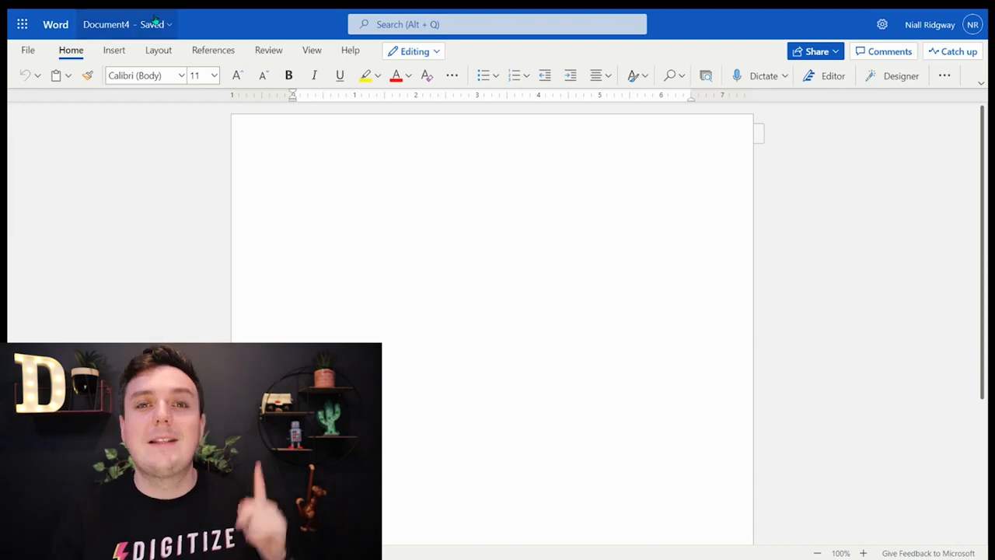
left_click(127, 24)
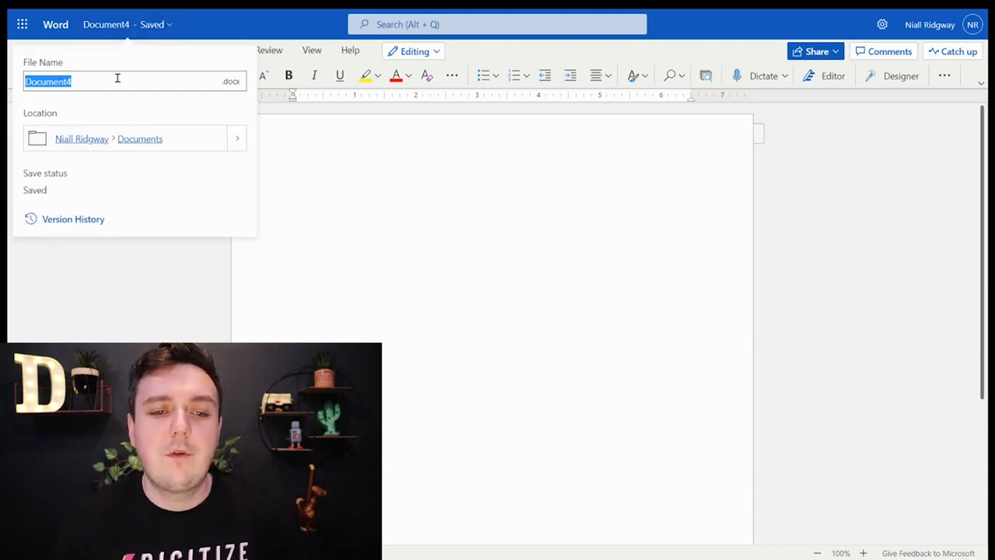
key("BackSpace")
type("Ad")
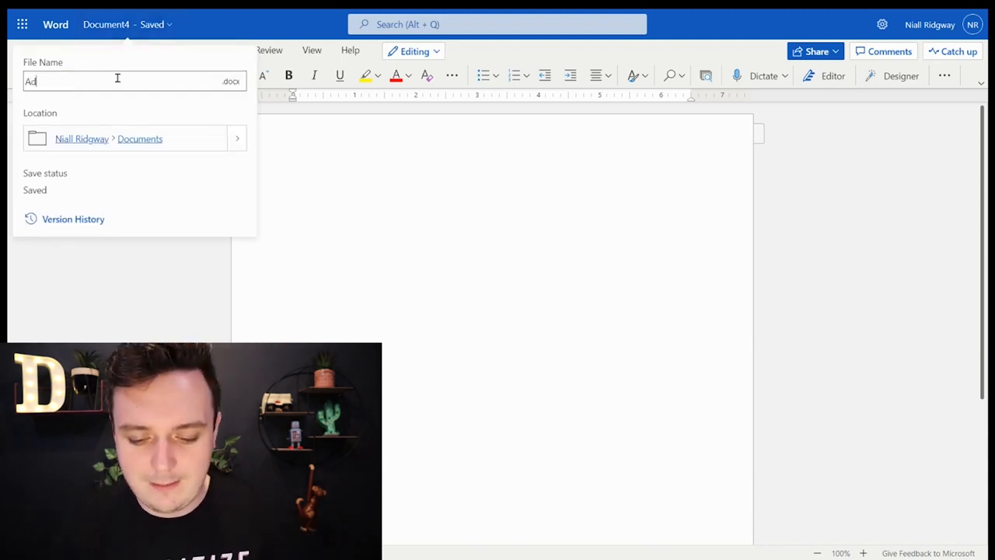
type("ding and image")
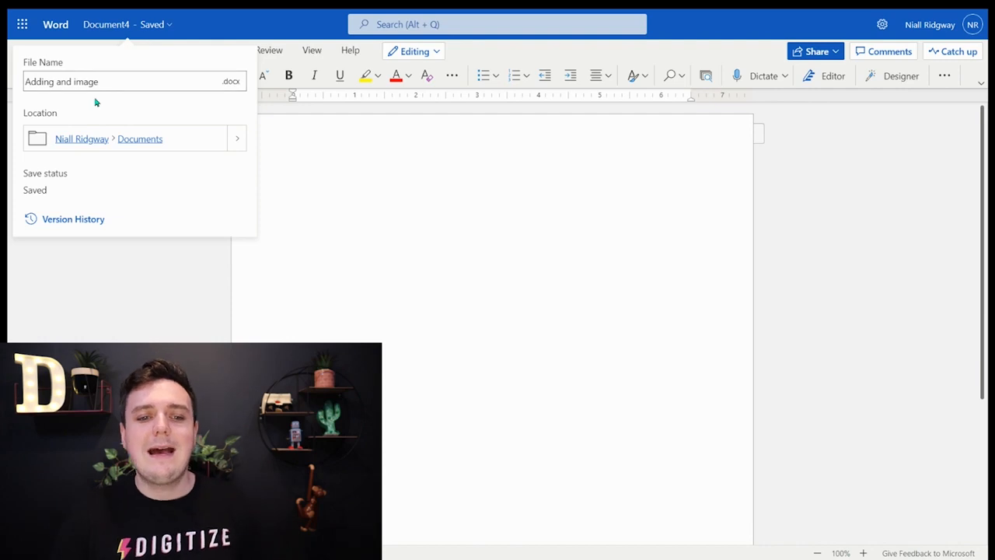
left_click(74, 82)
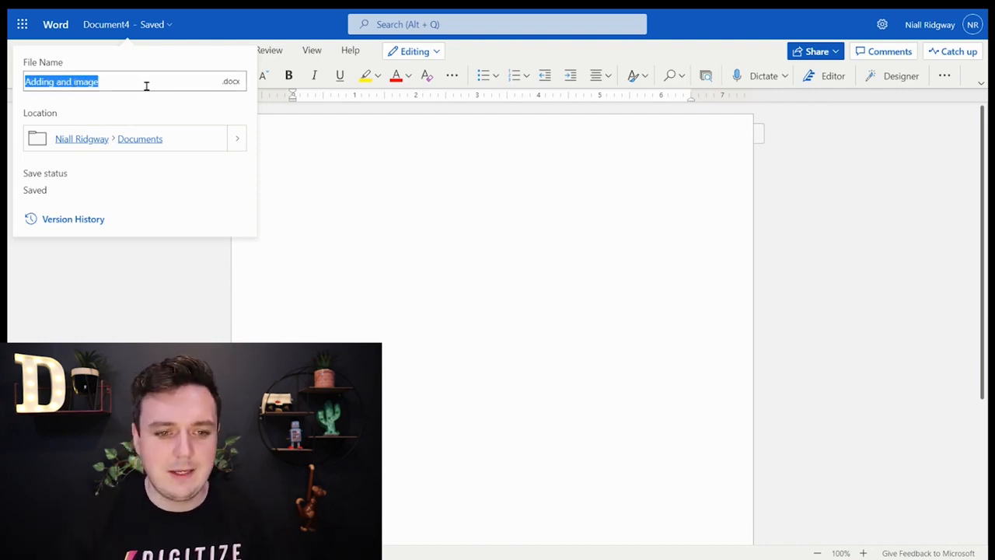
left_click(146, 85)
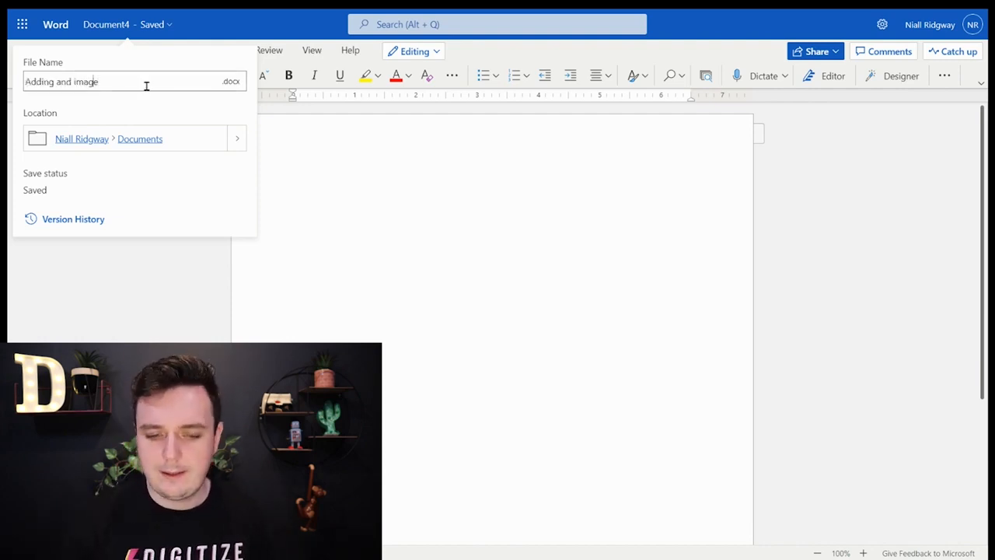
key("BackSpace")
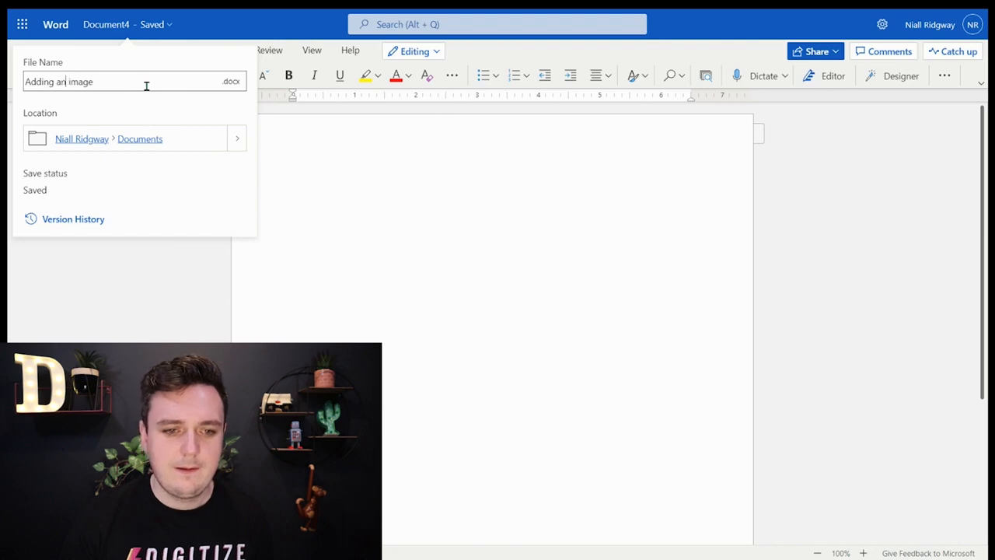
left_click(368, 256)
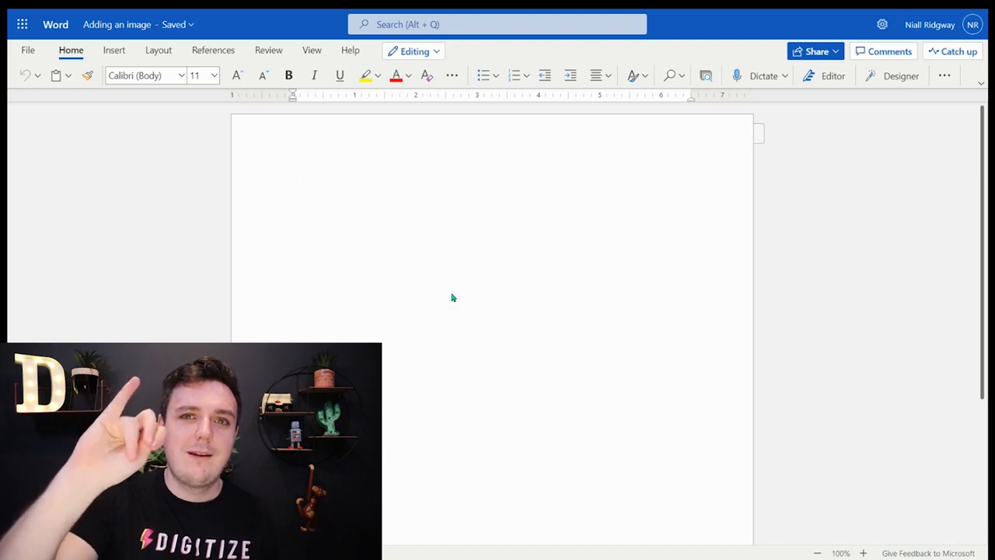
Step: Start inserting a picture into the document from Bing Pictures
left_click(116, 53)
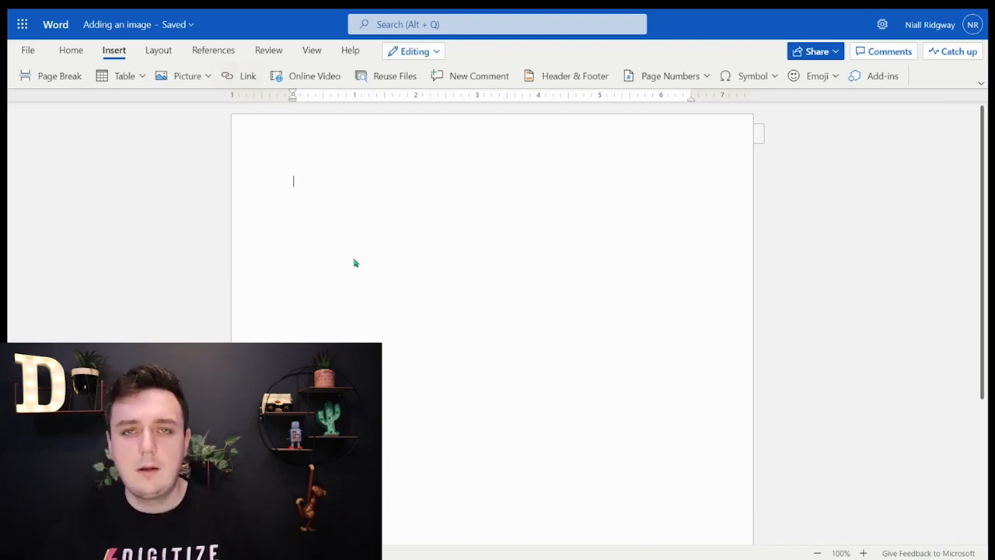
left_click(200, 81)
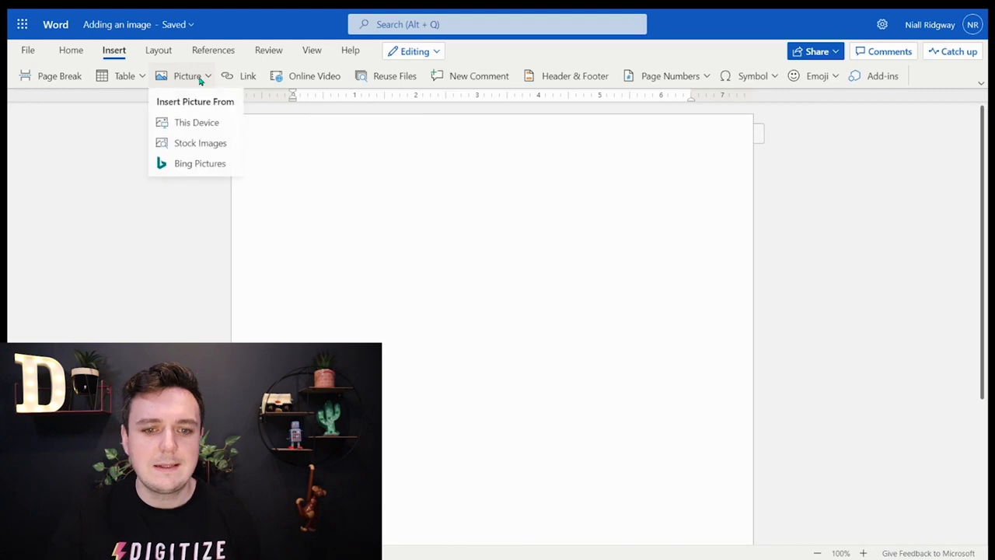
left_click(442, 236)
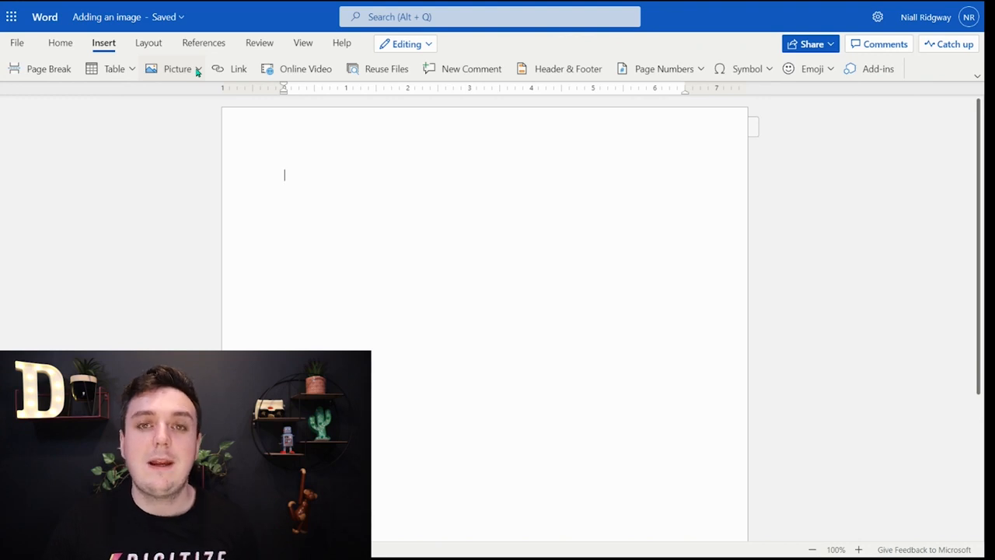
left_click(198, 71)
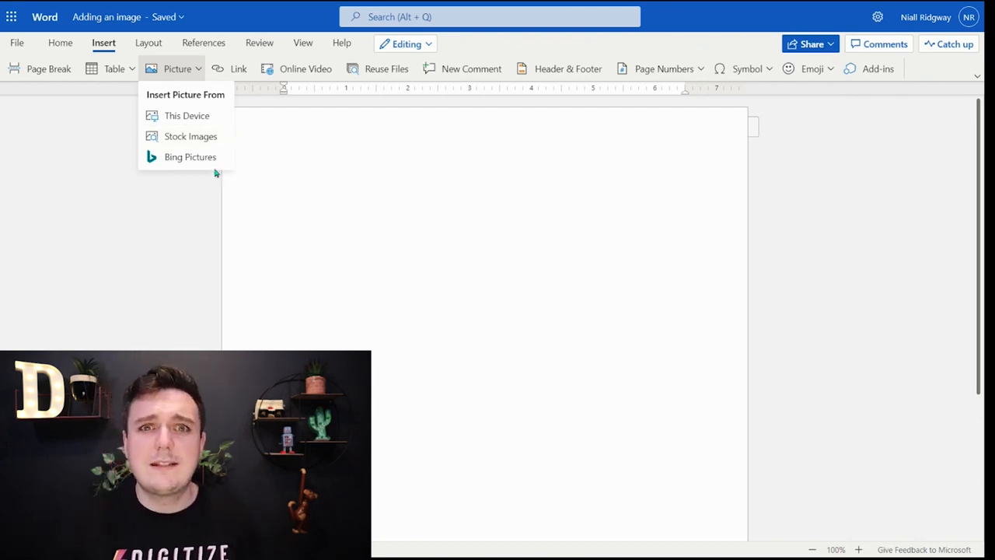
left_click(210, 158)
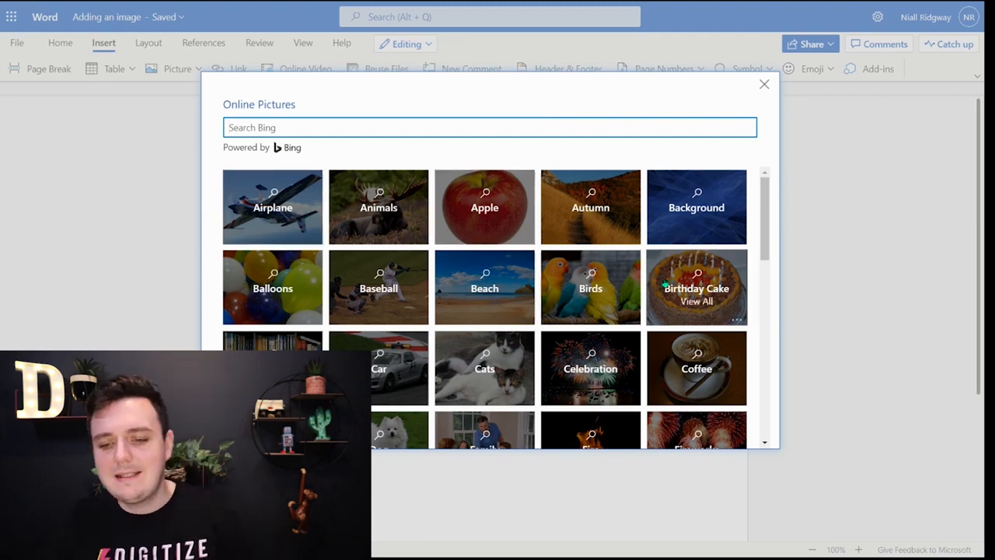
Step: Look through the online picture categories and open the Birds category
scroll(653, 326, "down", 3)
scroll(649, 315, "down", 1)
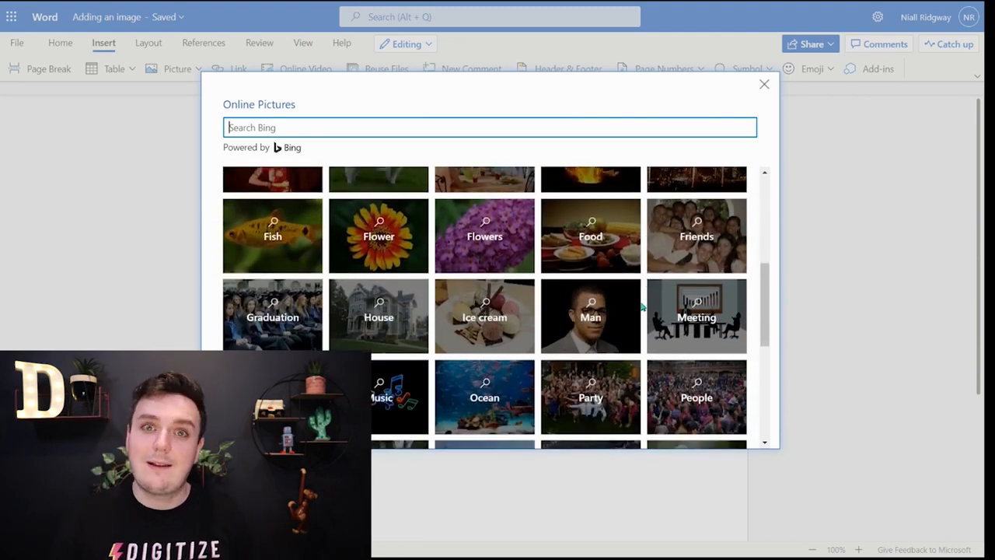
scroll(446, 307, "down", 1)
scroll(445, 307, "down", 3)
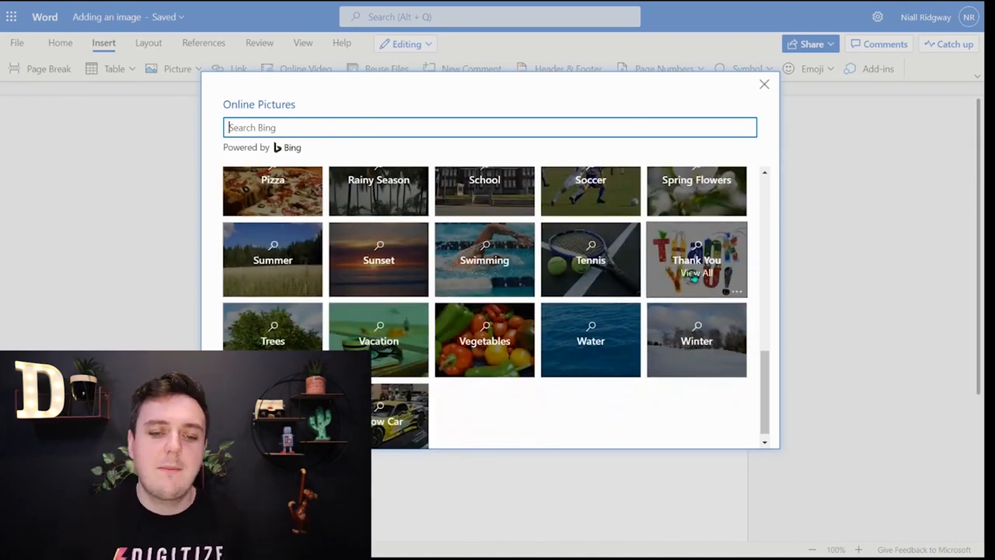
scroll(661, 358, "down", 1)
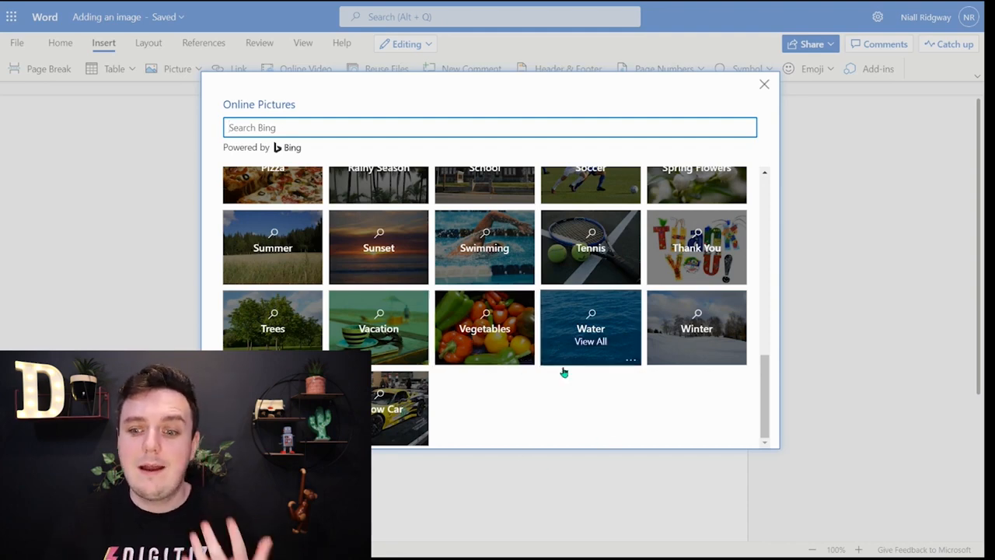
scroll(505, 334, "up", 2)
scroll(538, 327, "up", 10)
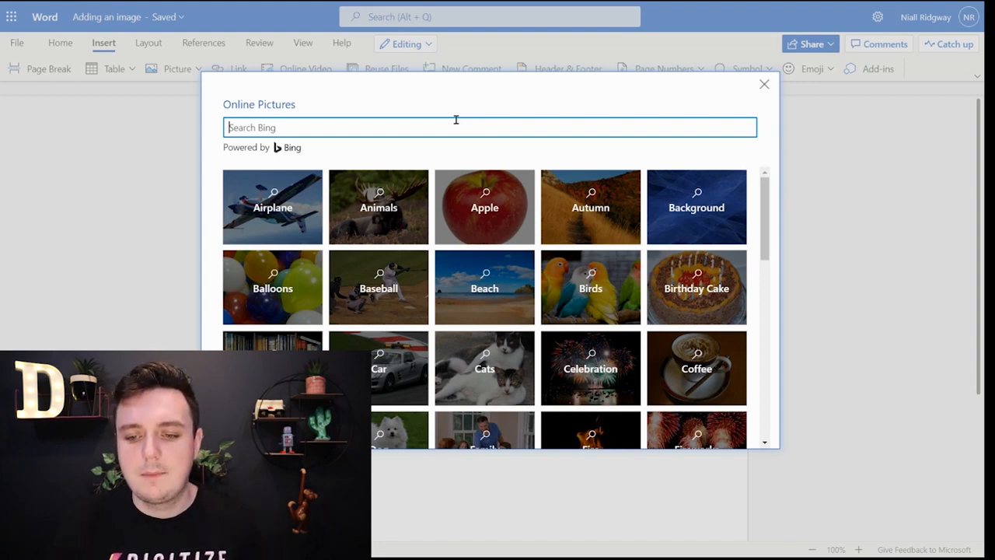
left_click(598, 310)
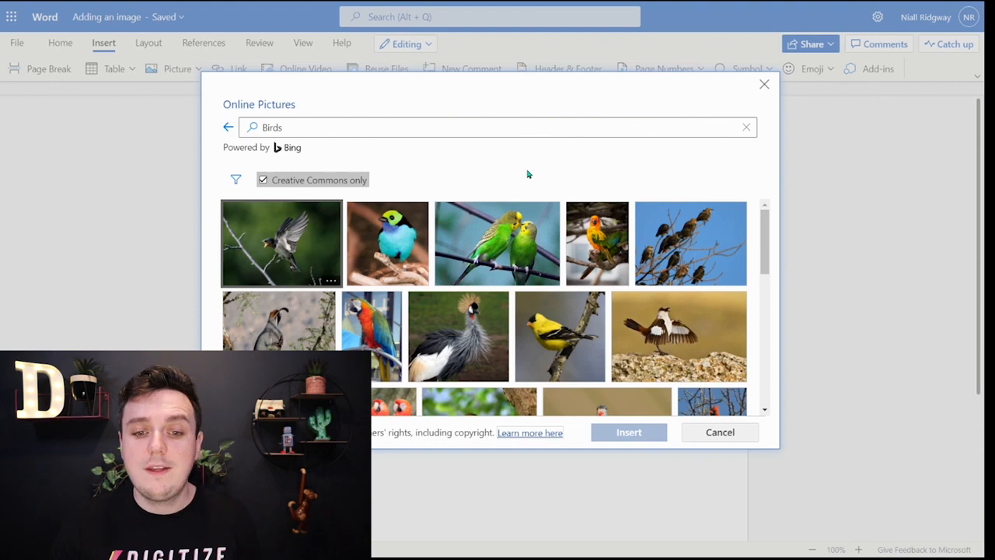
Step: Examine the size, type, layout and color filter options for the bird pictures
left_click(237, 180)
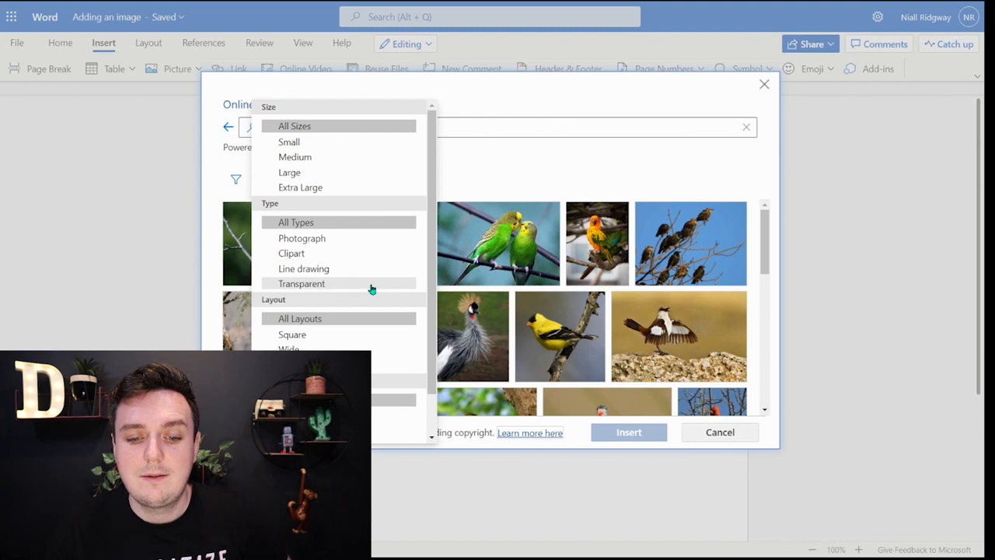
scroll(373, 286, "down", 2)
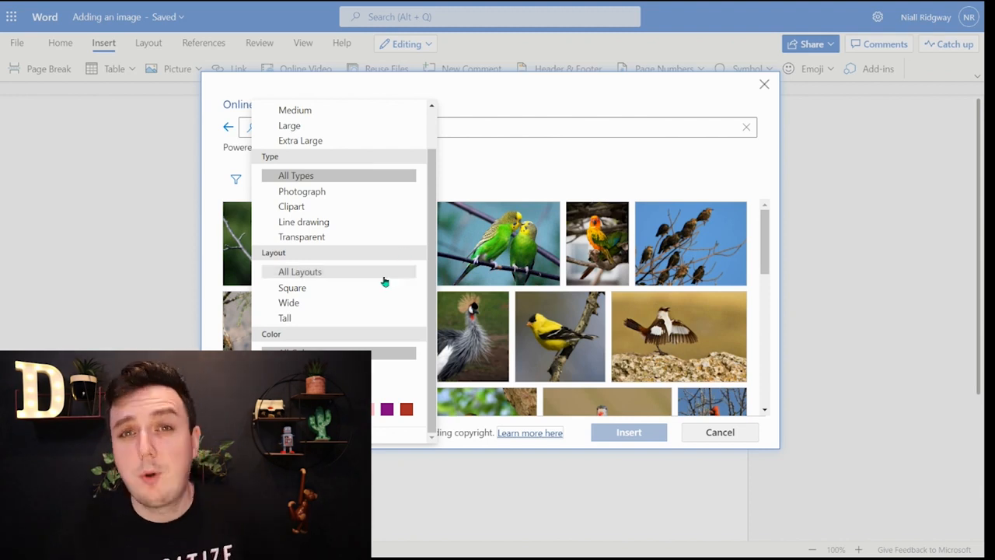
scroll(377, 287, "up", 2)
left_click(495, 104)
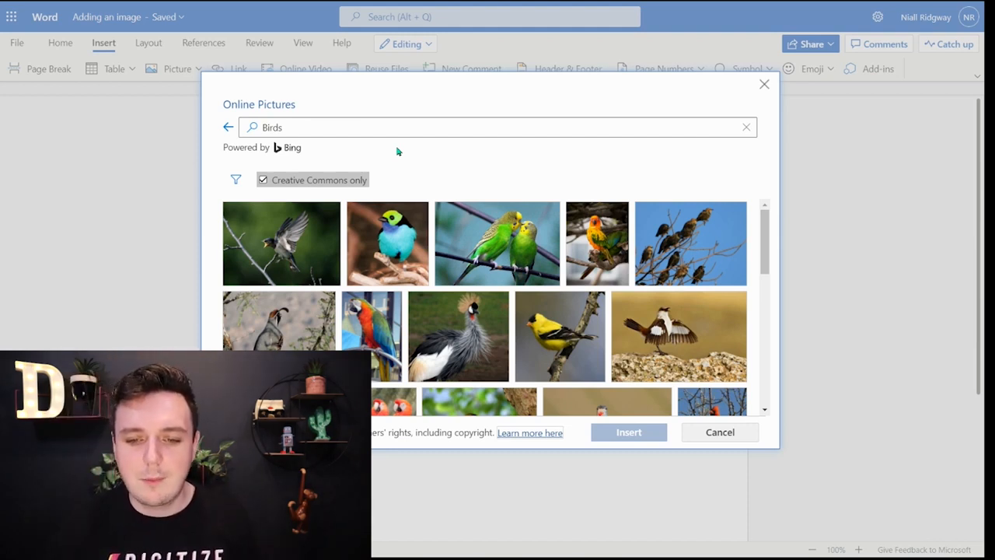
Step: Find the picture of a brown bird perched on a cactus among the Birds results and insert it into the document
scroll(598, 274, "down", 3)
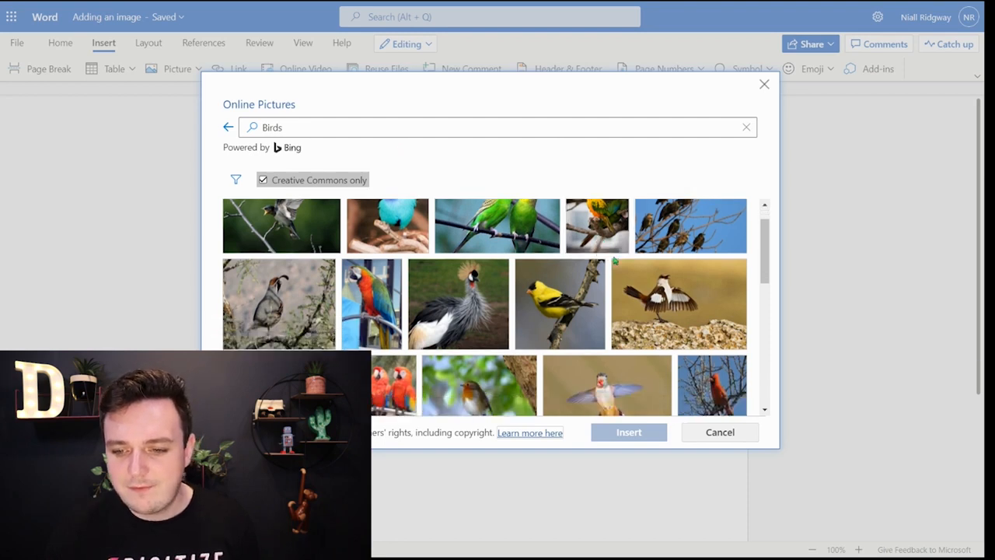
scroll(629, 249, "down", 3)
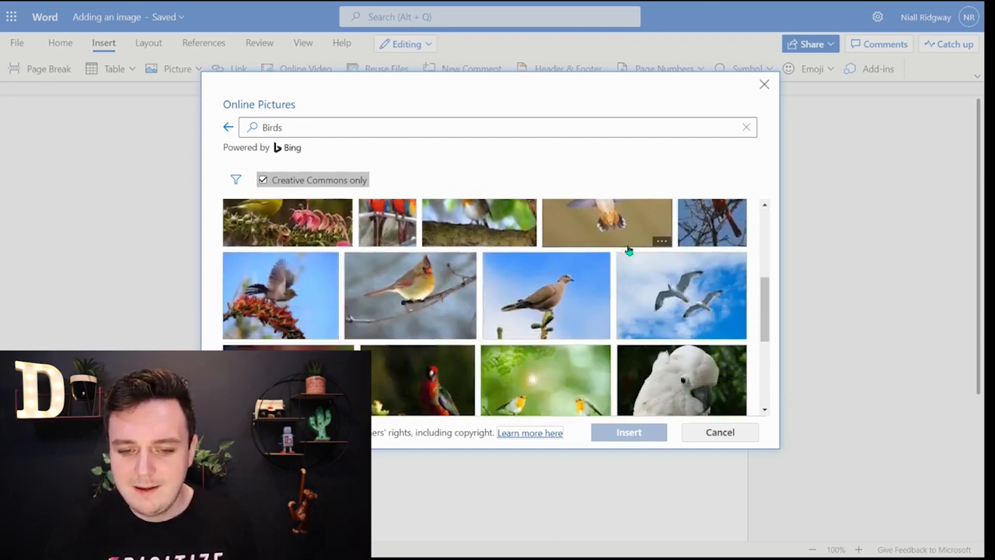
scroll(630, 268, "down", 5)
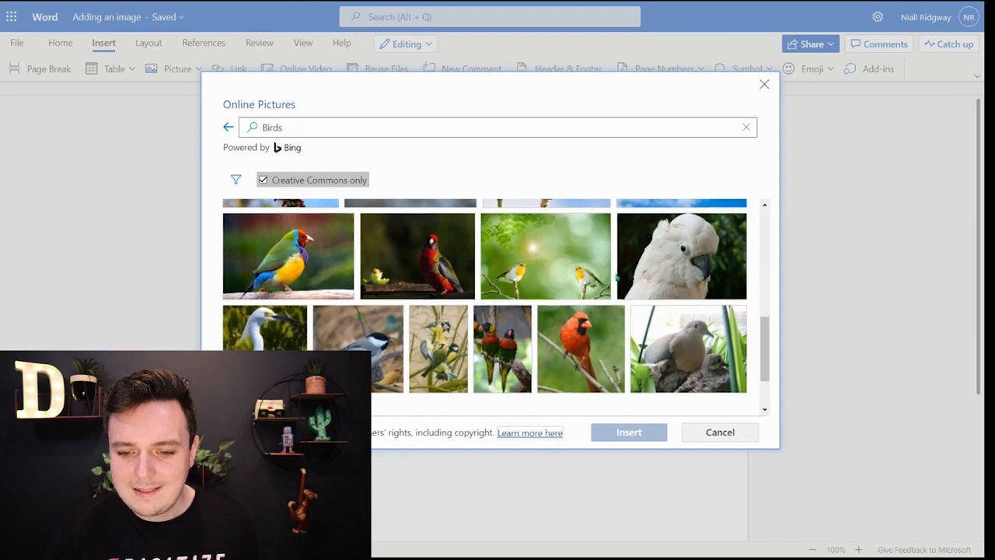
scroll(616, 278, "down", 5)
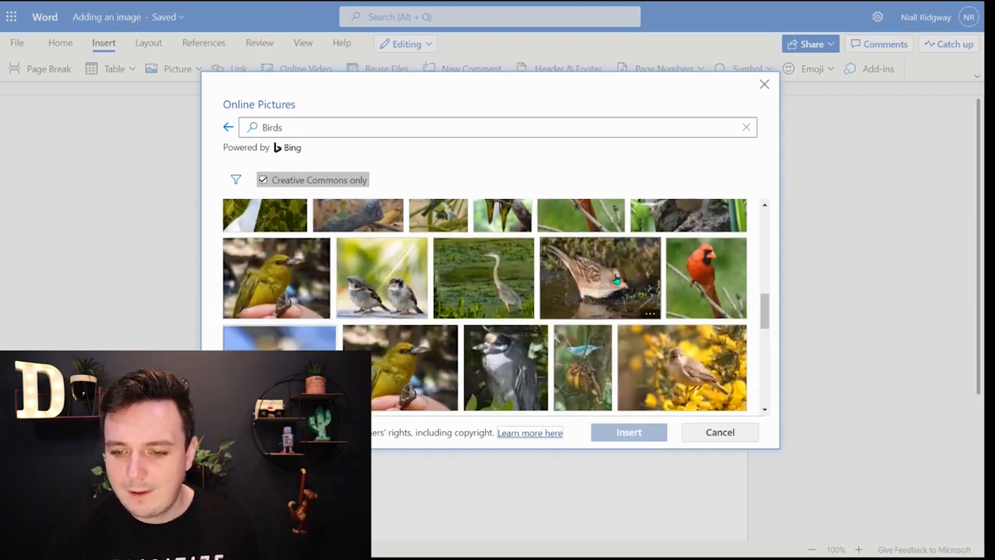
scroll(616, 280, "down", 3)
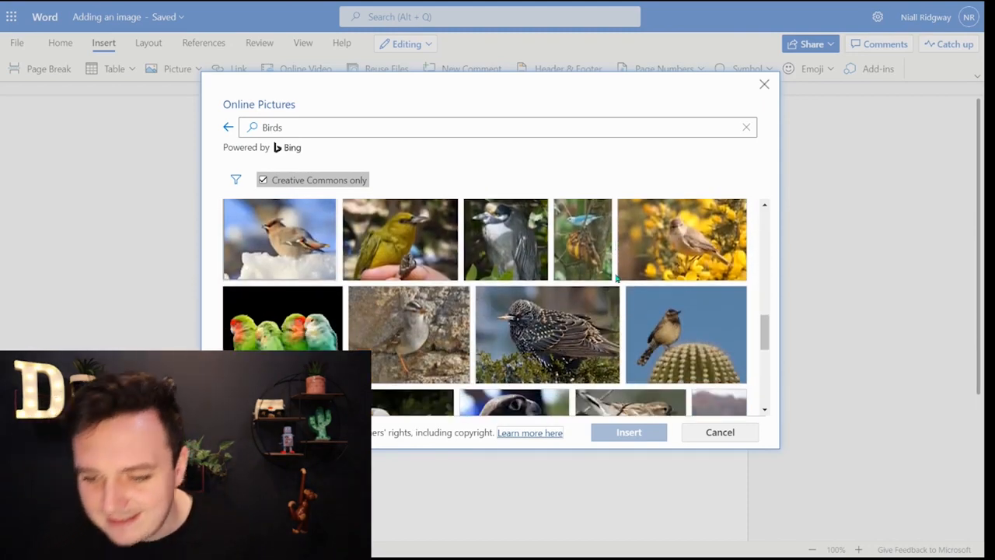
scroll(617, 278, "down", 3)
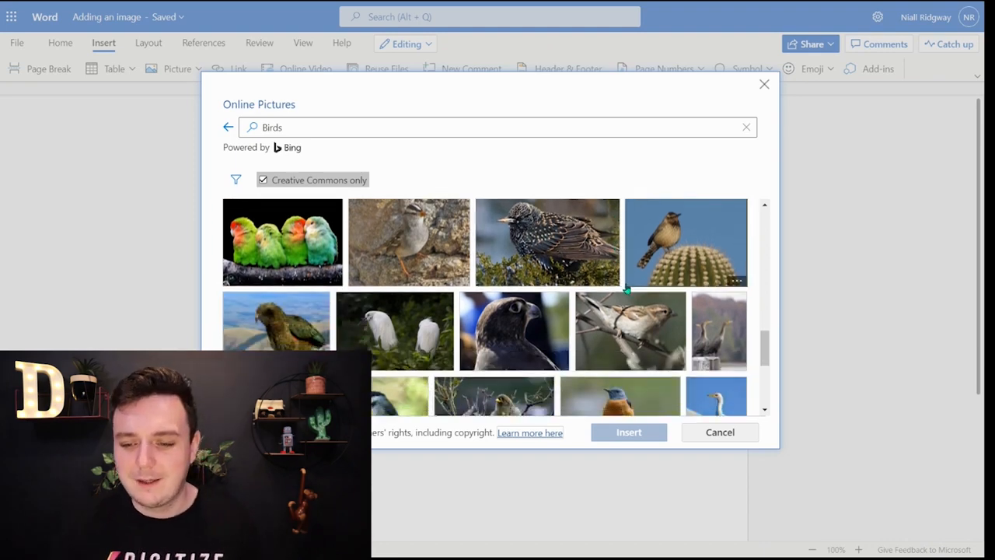
scroll(628, 311, "up", 2)
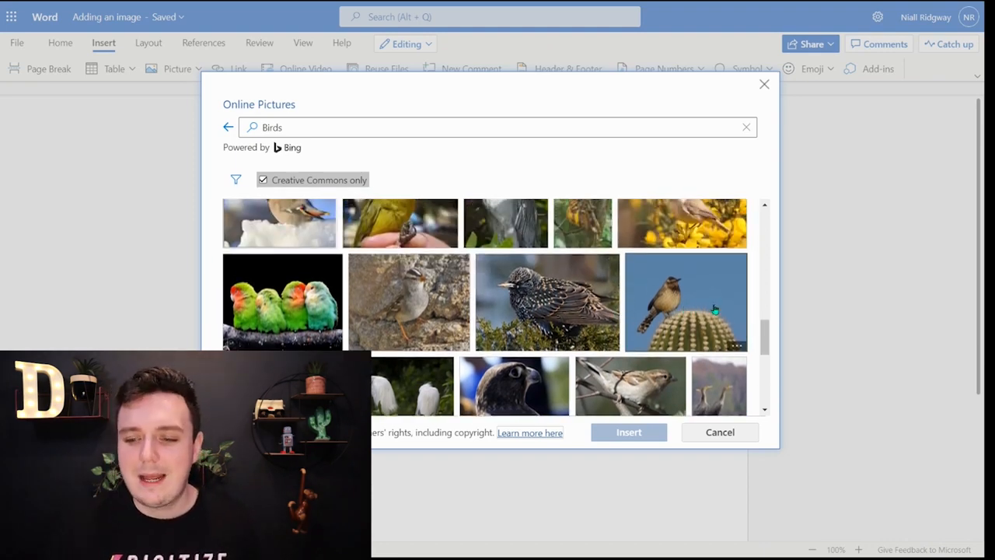
left_click(718, 306)
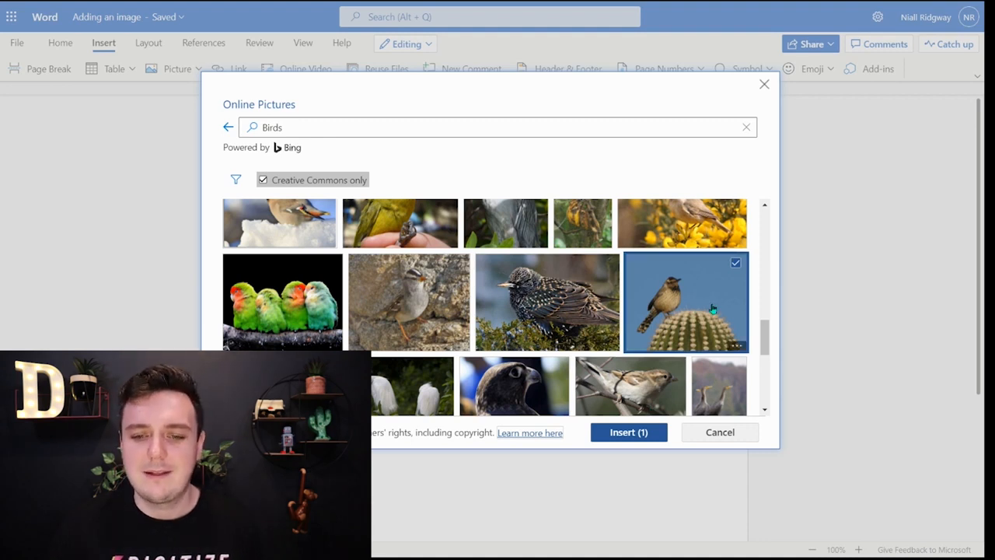
left_click(649, 437)
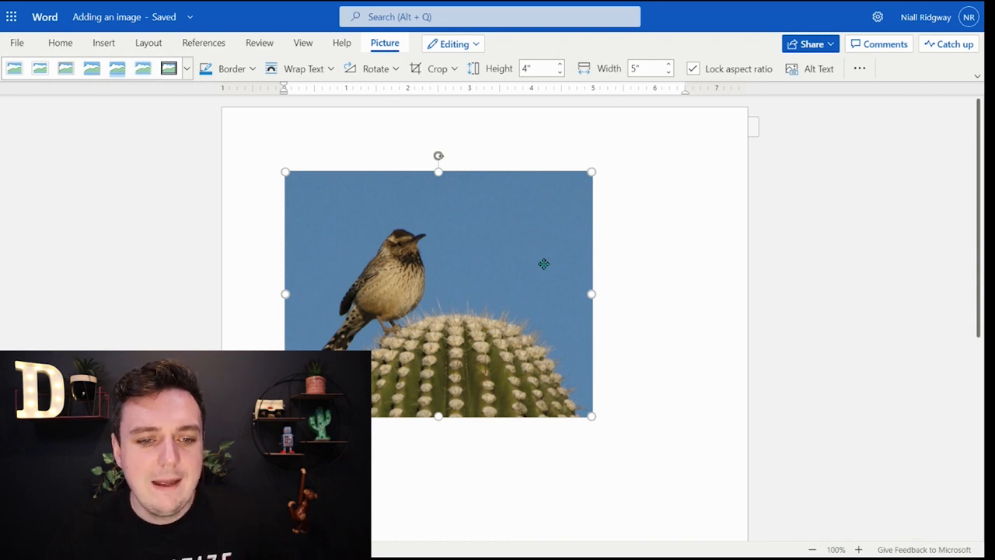
Step: Apply the oval picture style with a black frame and shadow to the bird picture, and deselect it
left_click(188, 72)
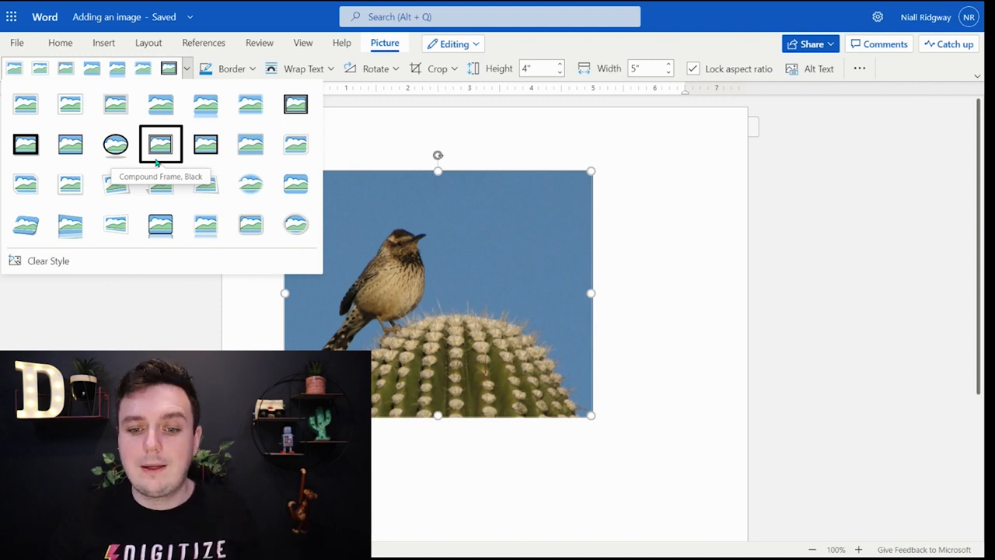
left_click(122, 158)
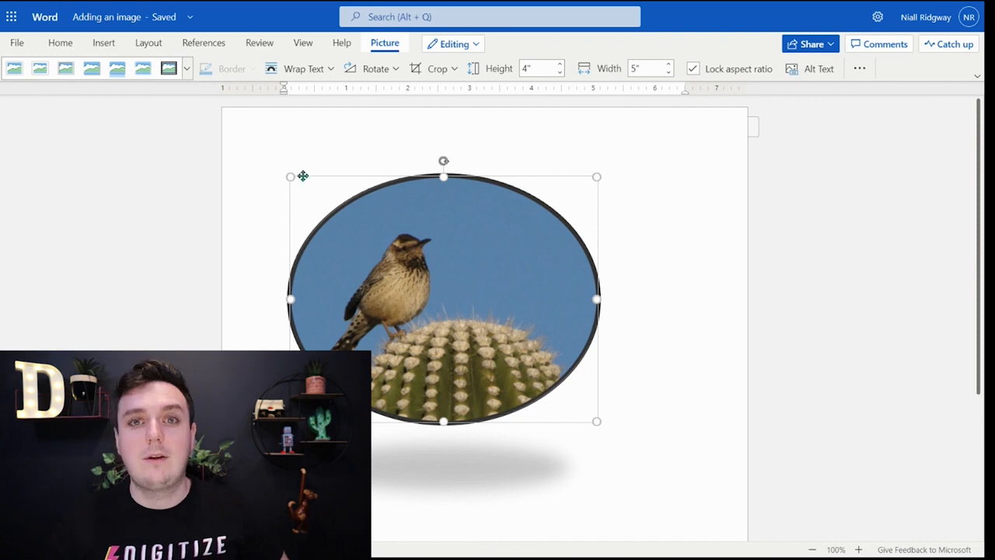
left_click(720, 322)
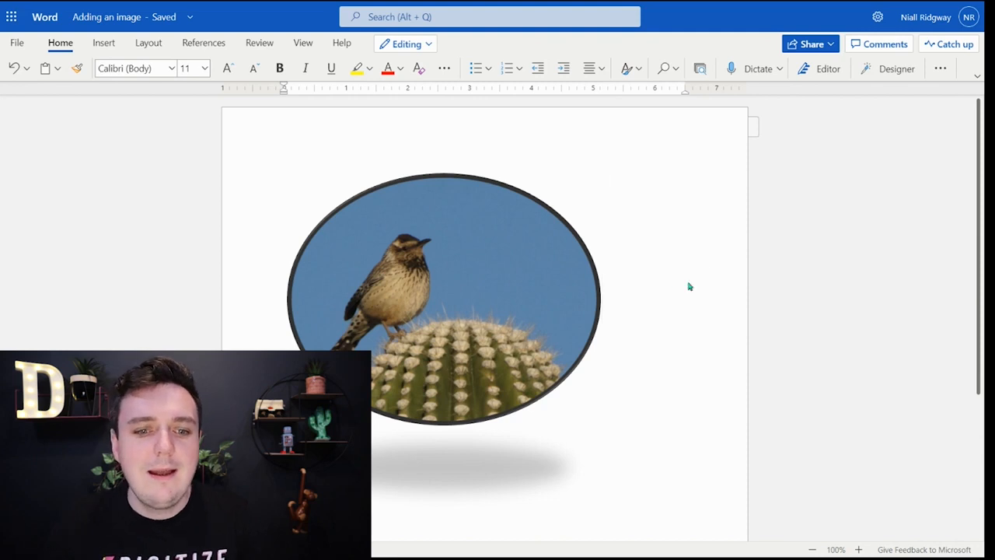
Step: Apply the soft-edged oval picture style without a frame to the bird picture, and deselect it
left_click(443, 252)
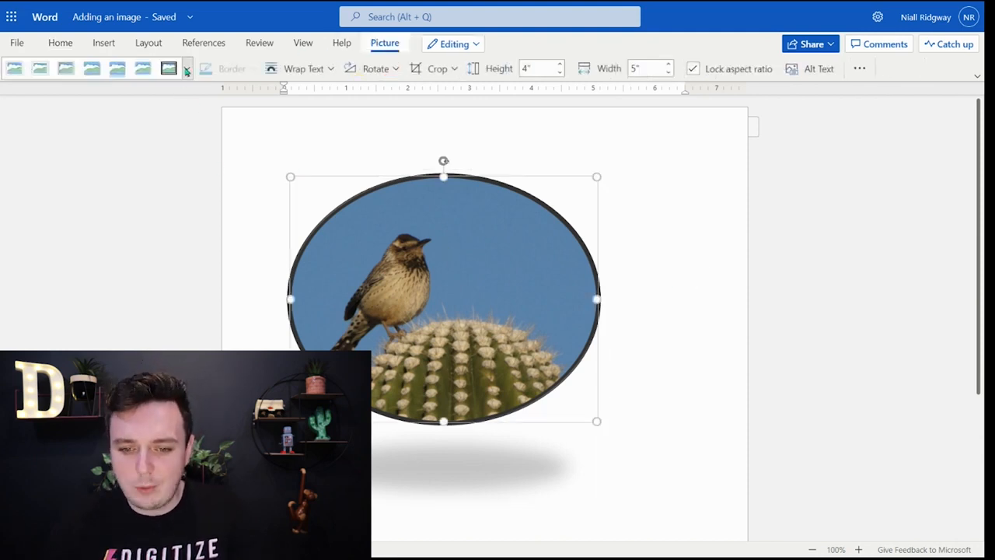
left_click(187, 69)
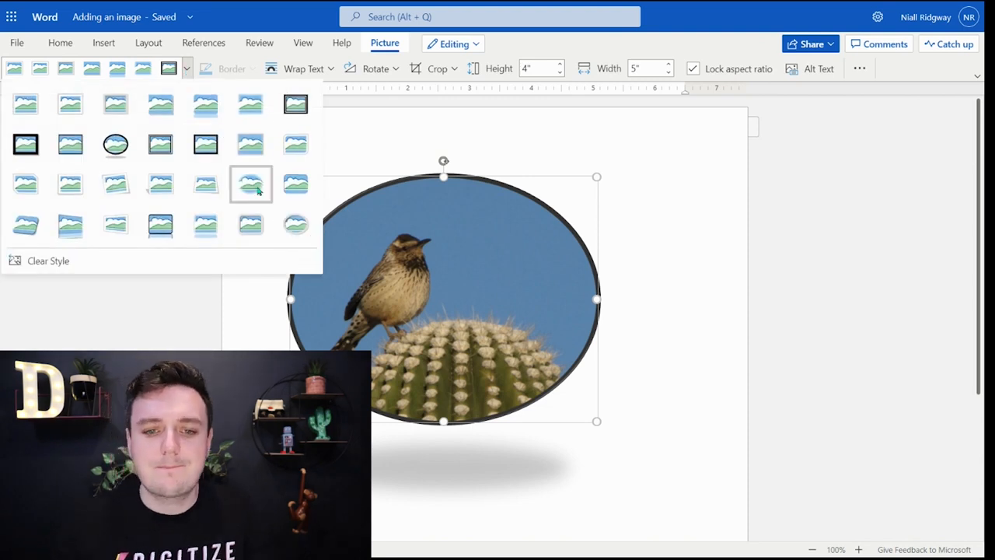
left_click(257, 190)
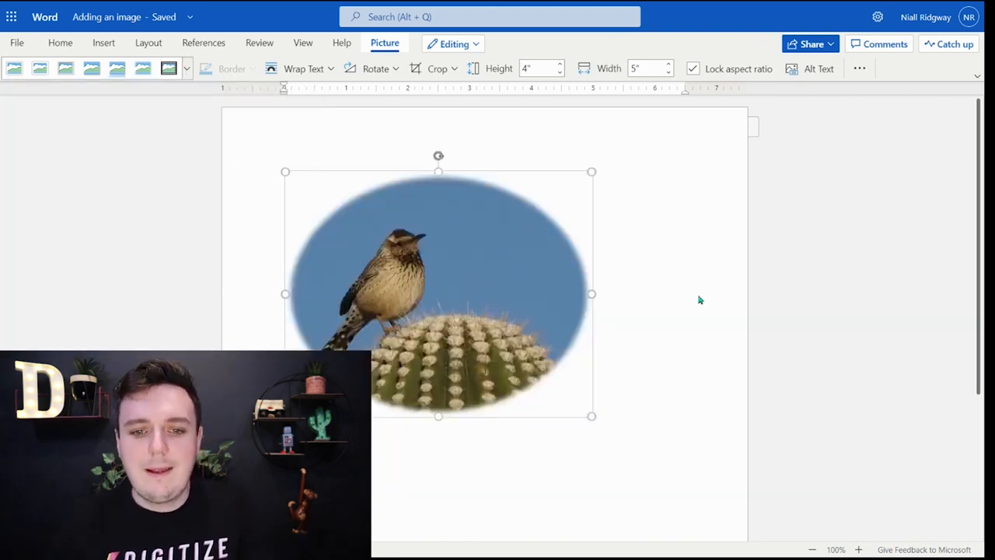
left_click(617, 191)
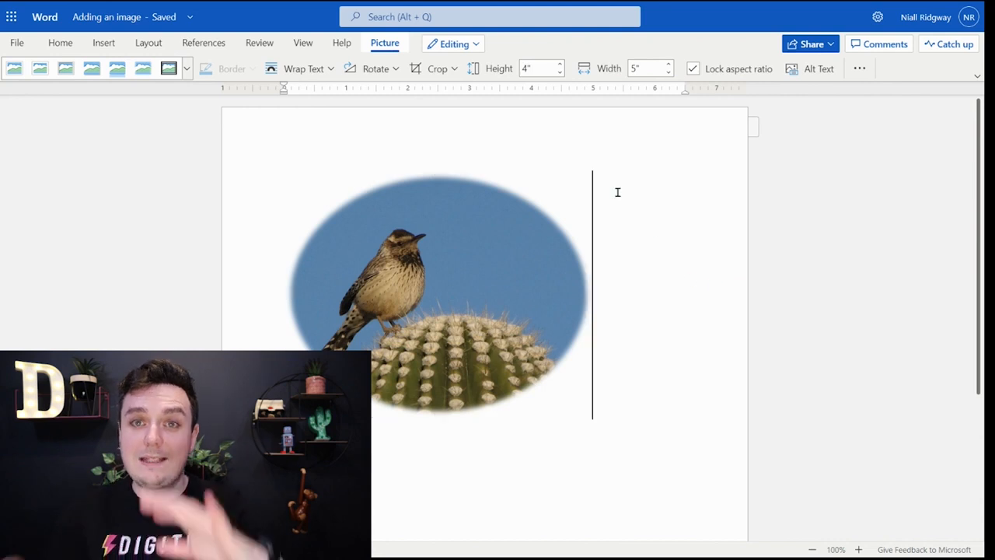
Step: Examine the text wrapping options available for the bird picture
left_click(496, 247)
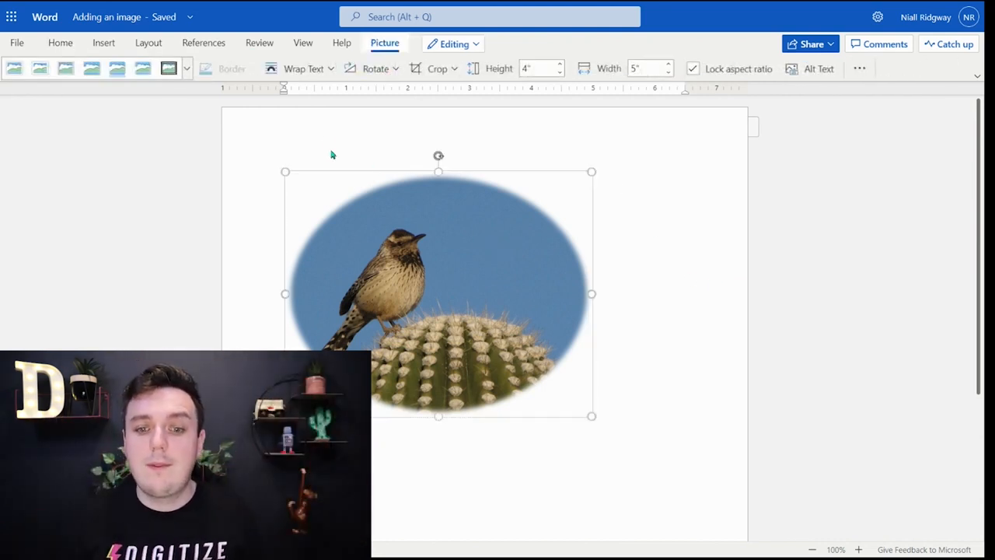
left_click(328, 72)
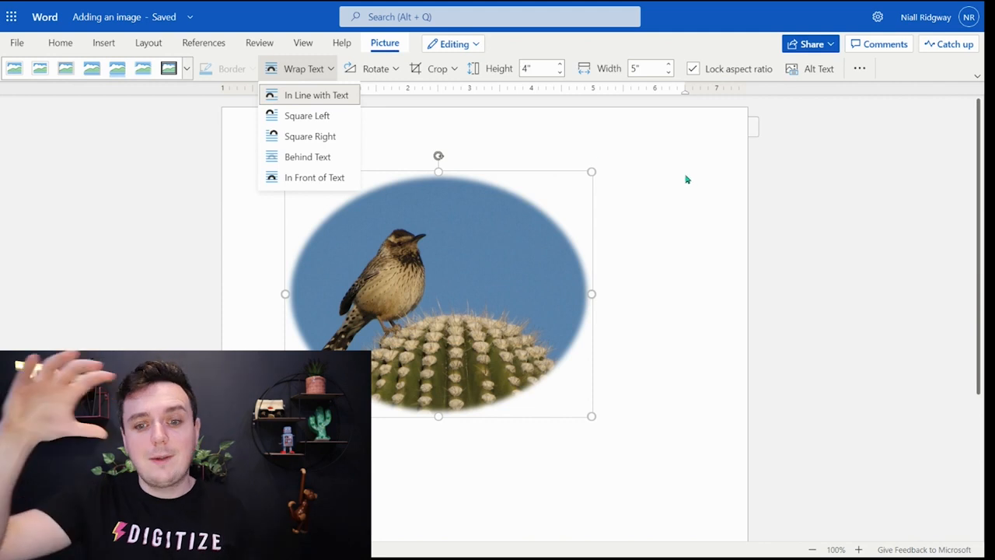
left_click(455, 231)
Step: Rotate the bird picture left 90°, and rotate it back right 90°
left_click(395, 70)
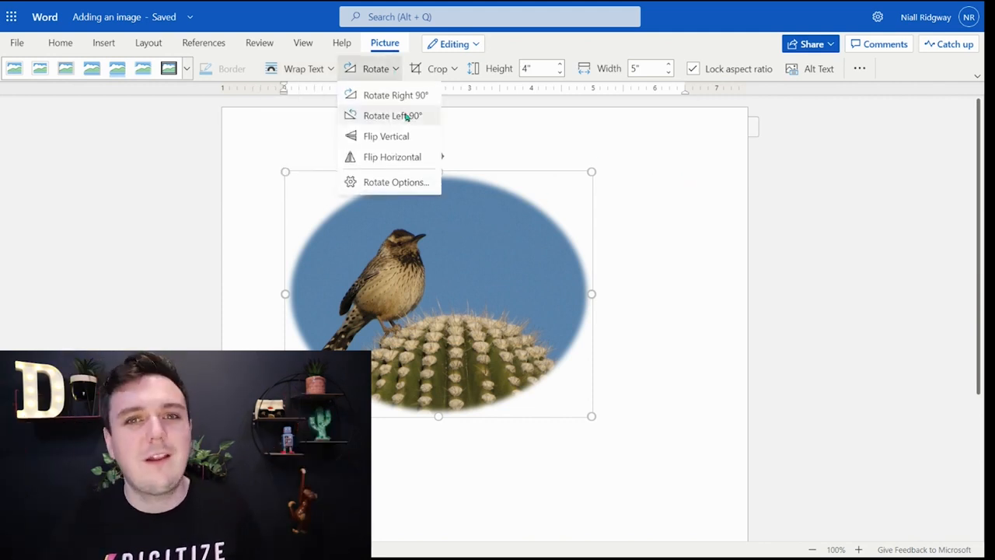
left_click(406, 117)
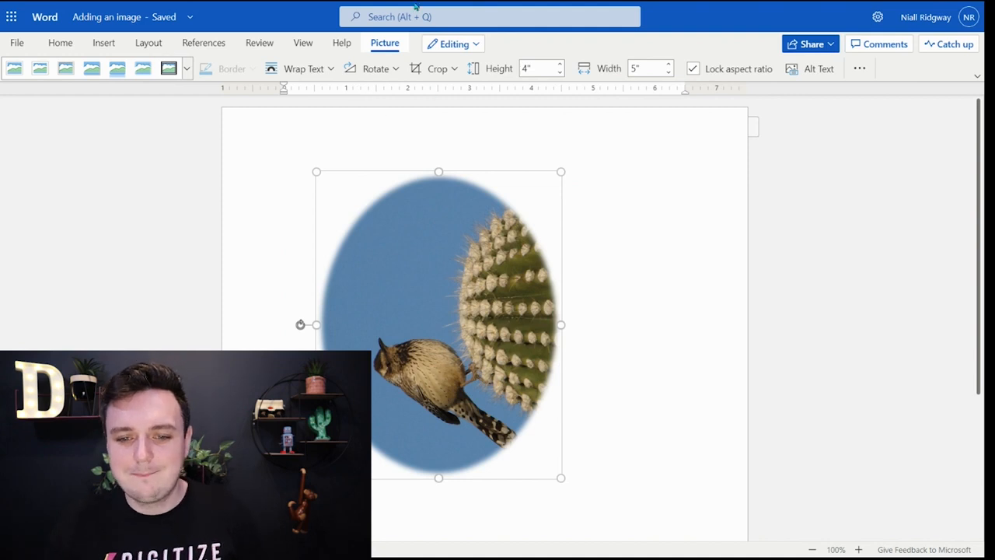
left_click(397, 72)
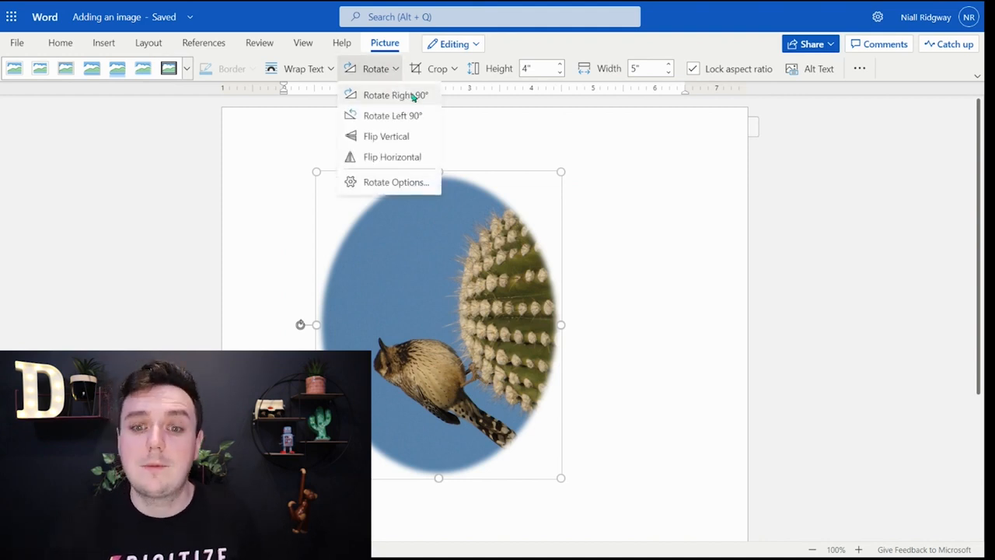
left_click(412, 96)
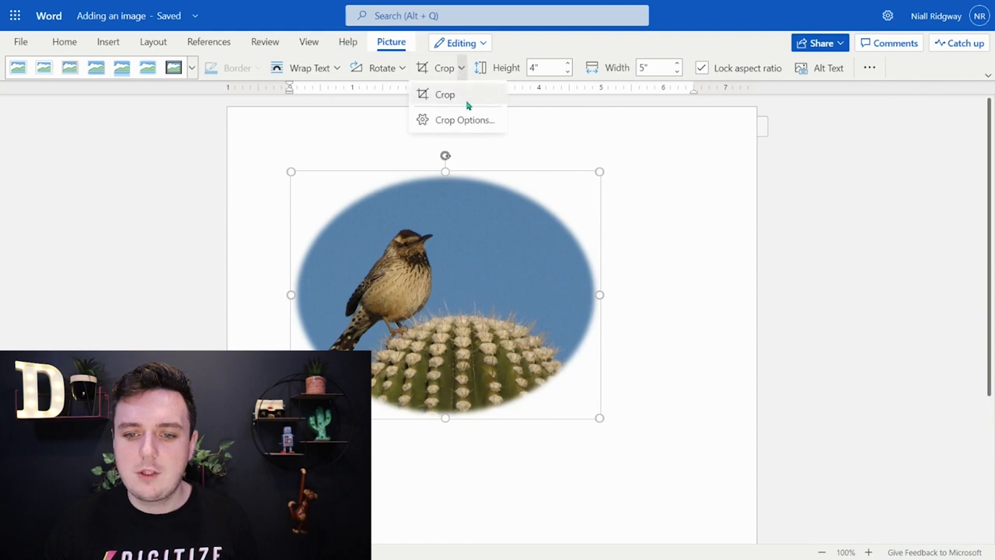
Step: Crop the picture closely around the bird to about 2.9" high and 2.4" wide, and deselect it
left_click(464, 93)
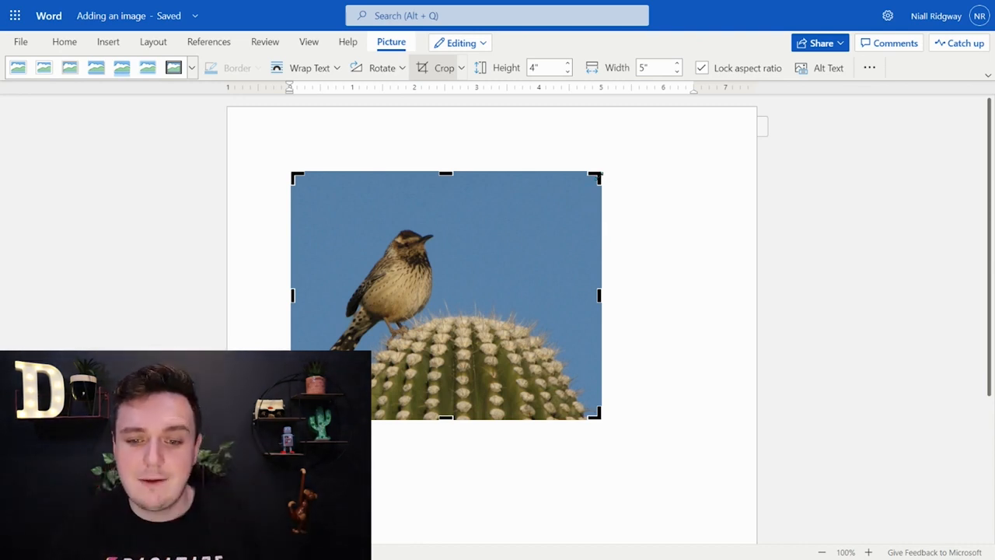
left_click_drag(596, 177, 451, 216)
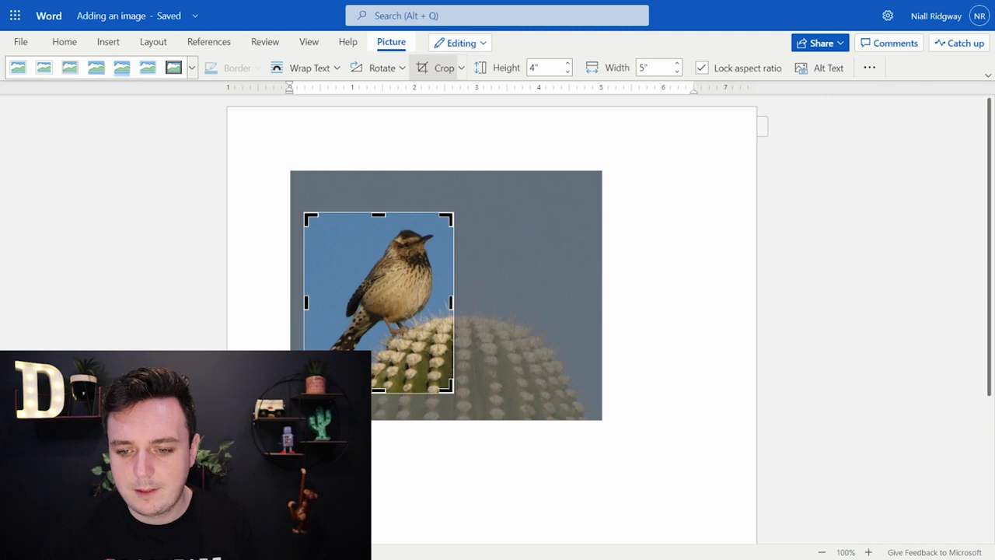
left_click(675, 294)
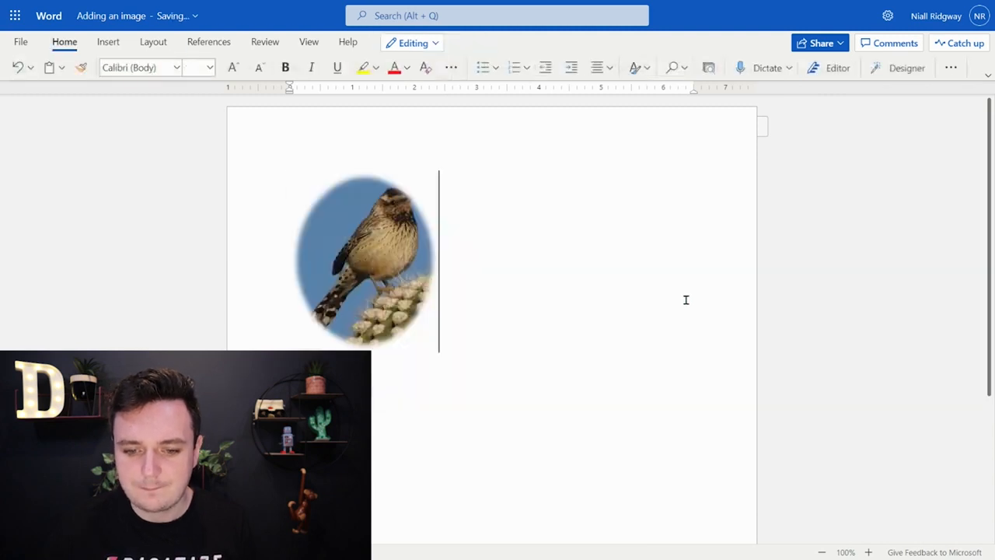
Step: Extend the picture's crop area outward beyond the bird's beak to about 3.38" high and 2.79" wide, and deselect it
left_click(386, 252)
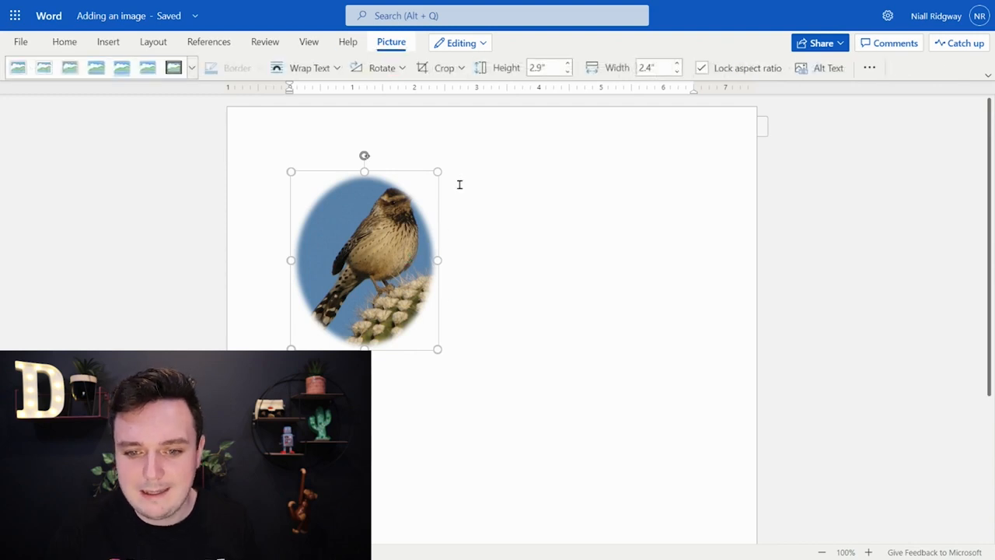
left_click(437, 70)
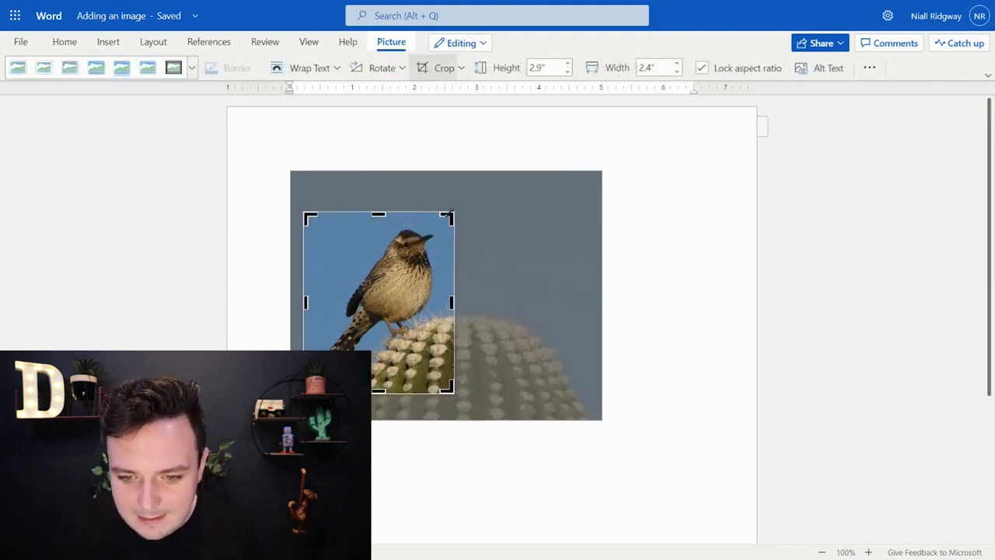
left_click_drag(450, 213, 473, 185)
key("Return")
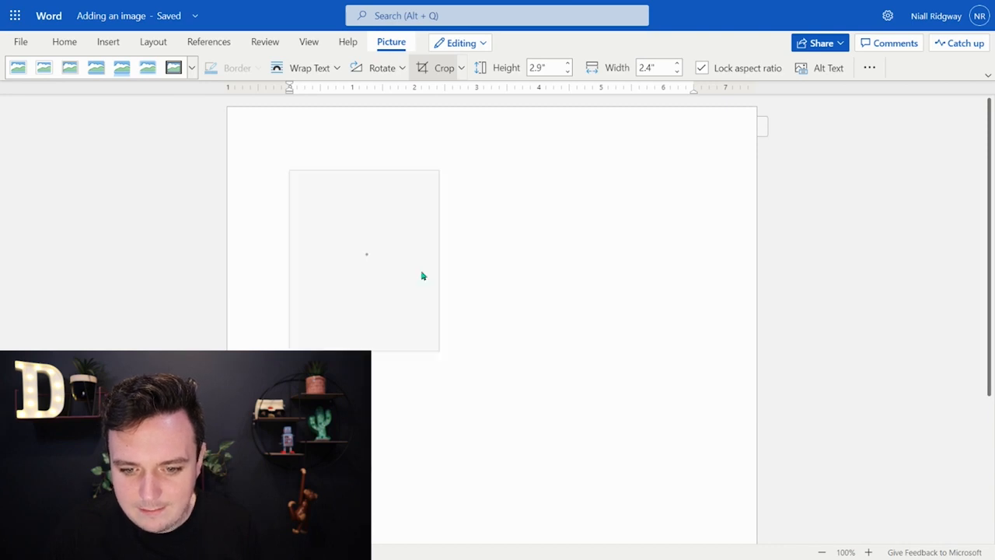
left_click(596, 247)
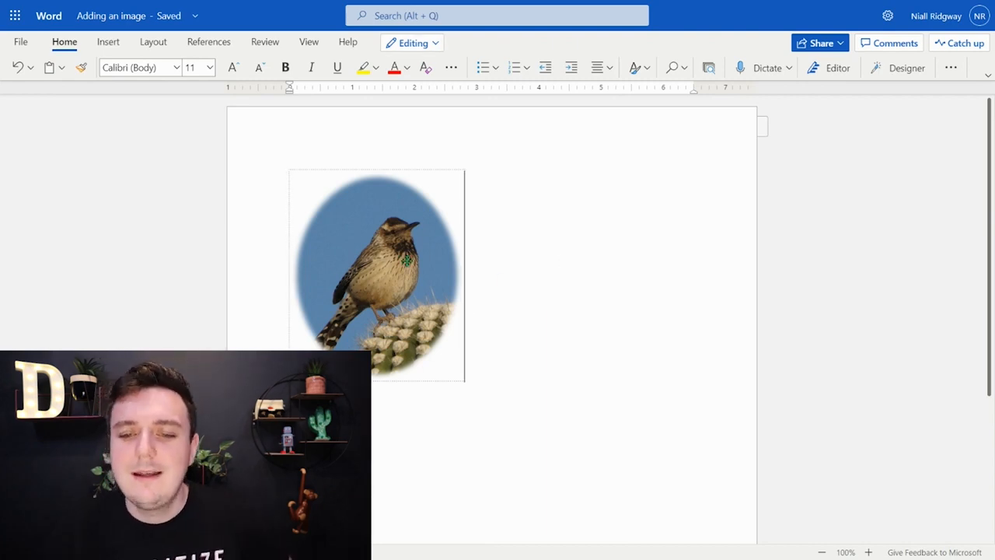
Step: Give the bird picture the alternative text title "Bird on a cactus"
left_click(406, 260)
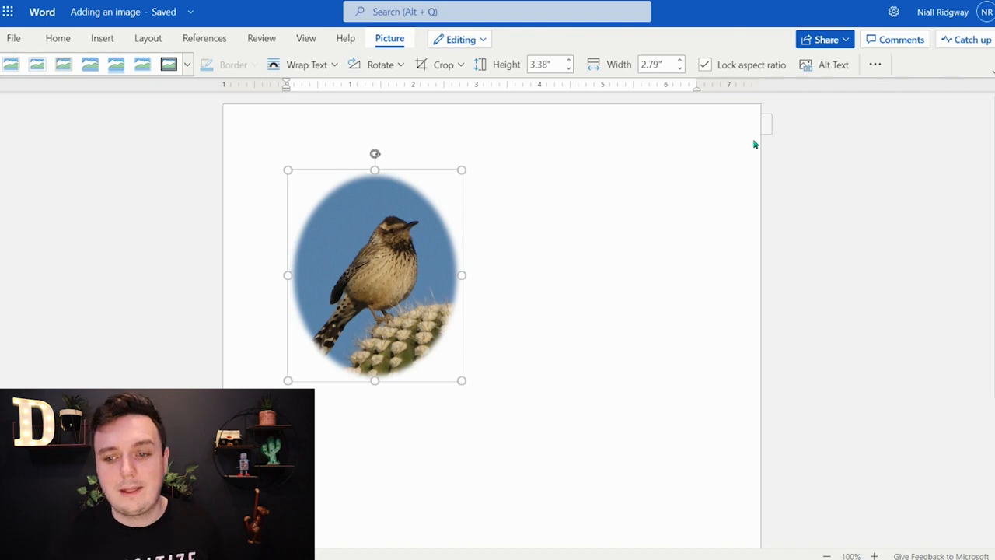
left_click(833, 65)
left_click(868, 170)
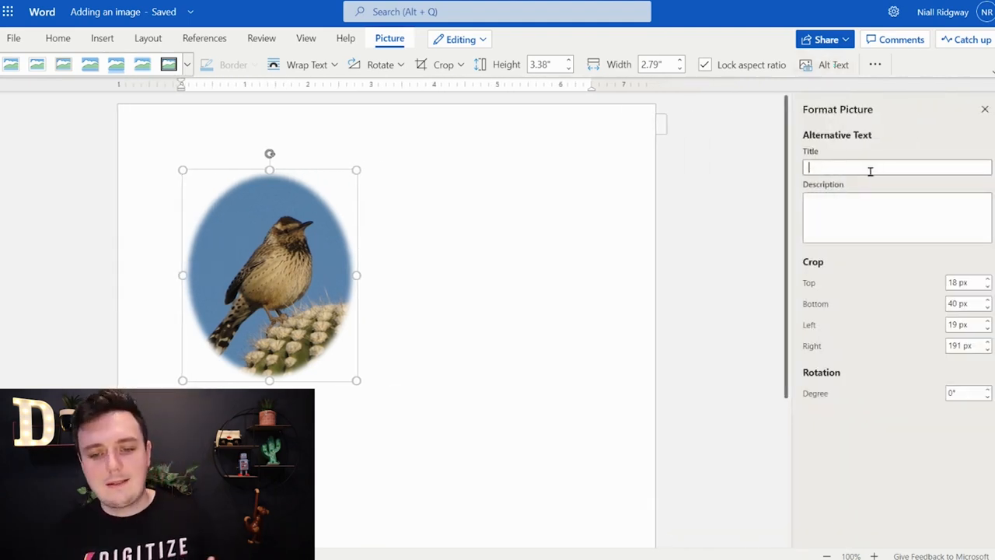
type("Bird ")
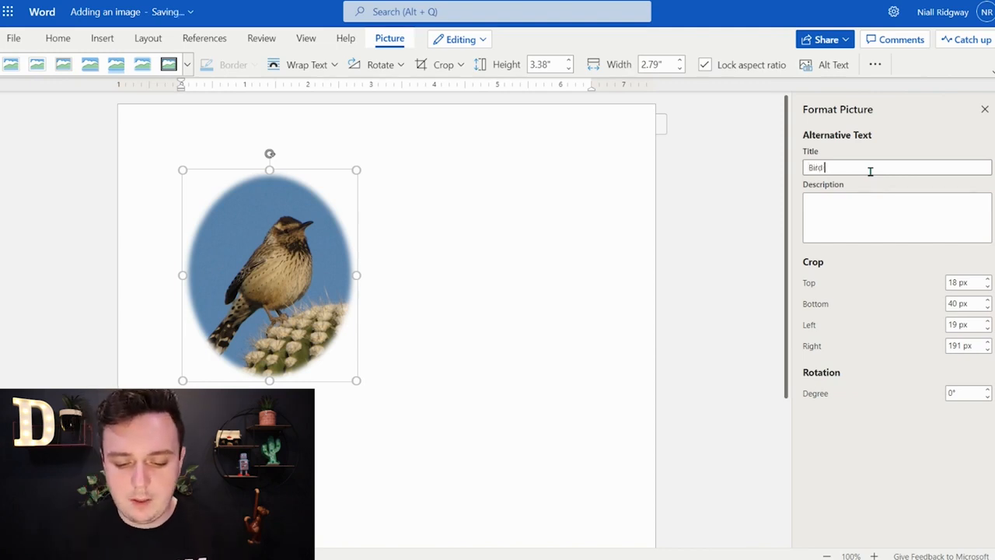
type("on a cactus")
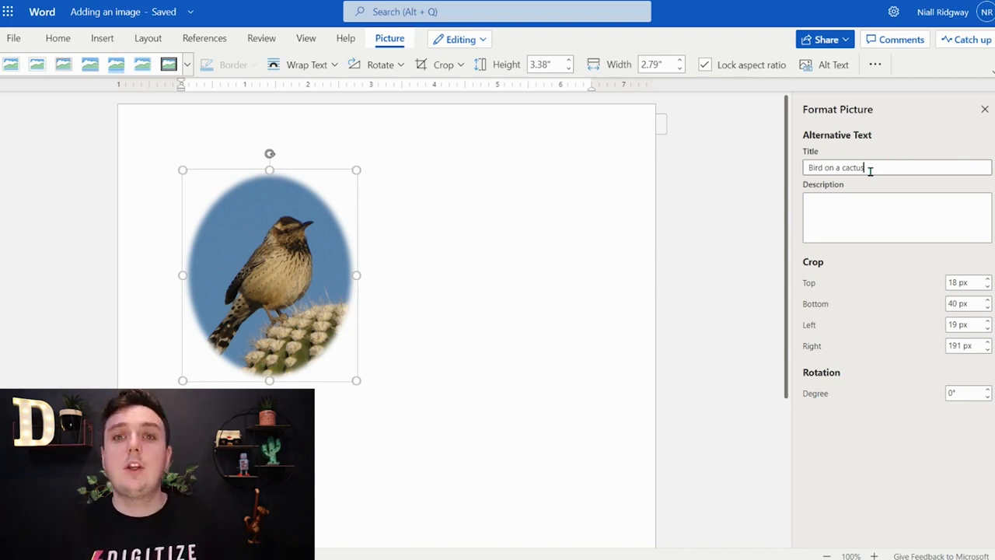
left_click(984, 109)
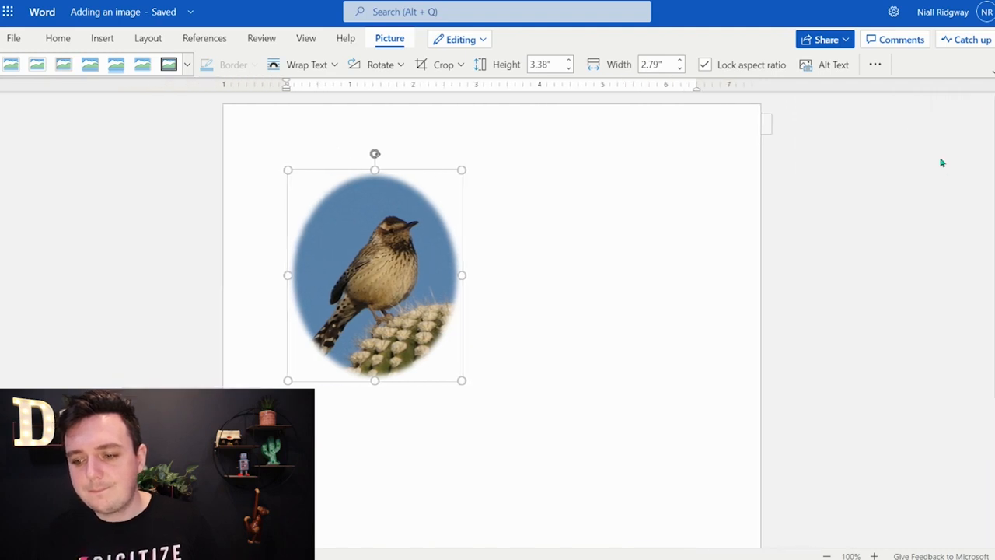
Step: Review the alternative text, crop and rotation settings in the bird picture's formatting options
left_click(874, 65)
left_click(918, 115)
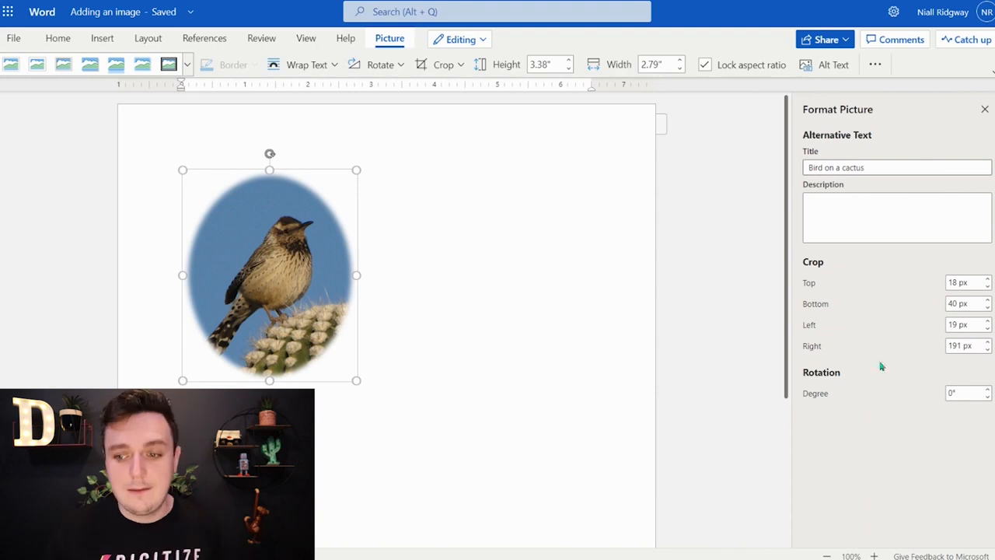
left_click(984, 109)
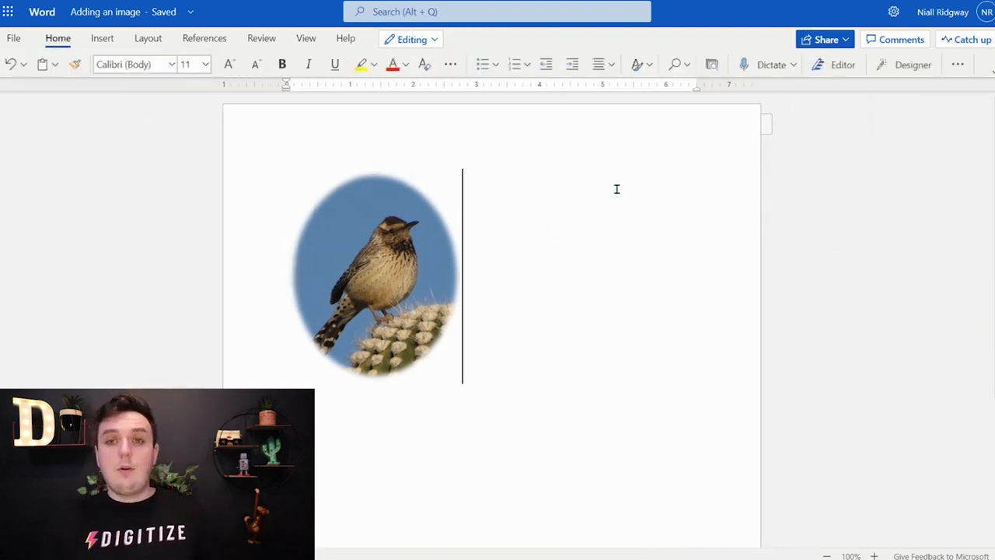
Step: Delete the bird picture and paste the copied table of "My favourite" prompts into the document
left_click(429, 292)
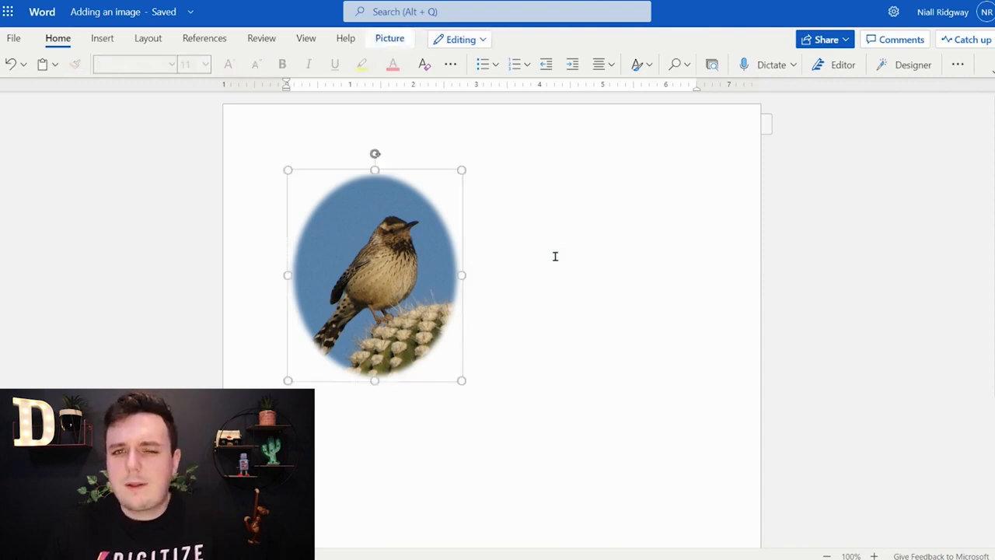
key("Delete")
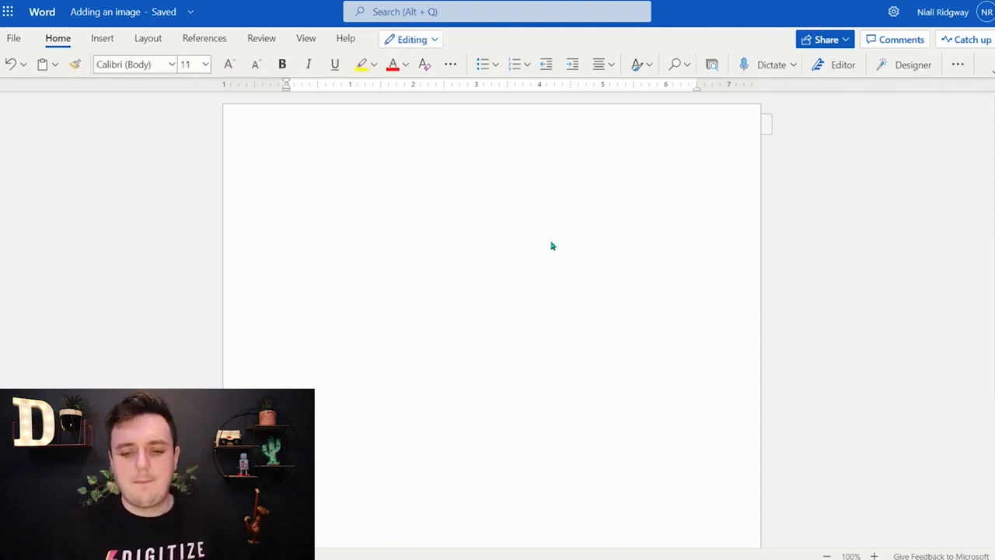
type("My favourite food is\t My favourite lesson at school is\t My favourite toy at home is\t My favourite colour is")
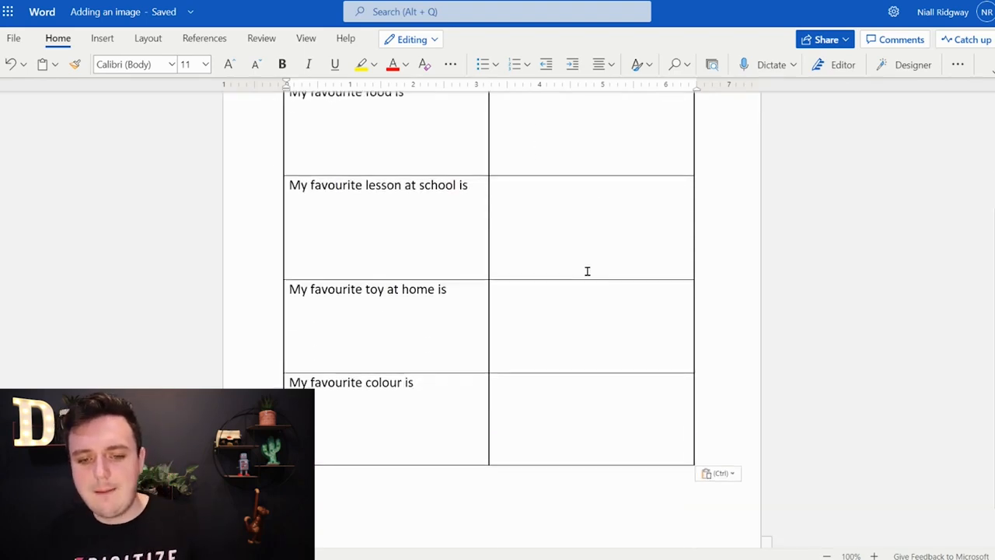
scroll(651, 318, "up", 3)
scroll(769, 311, "down", 1)
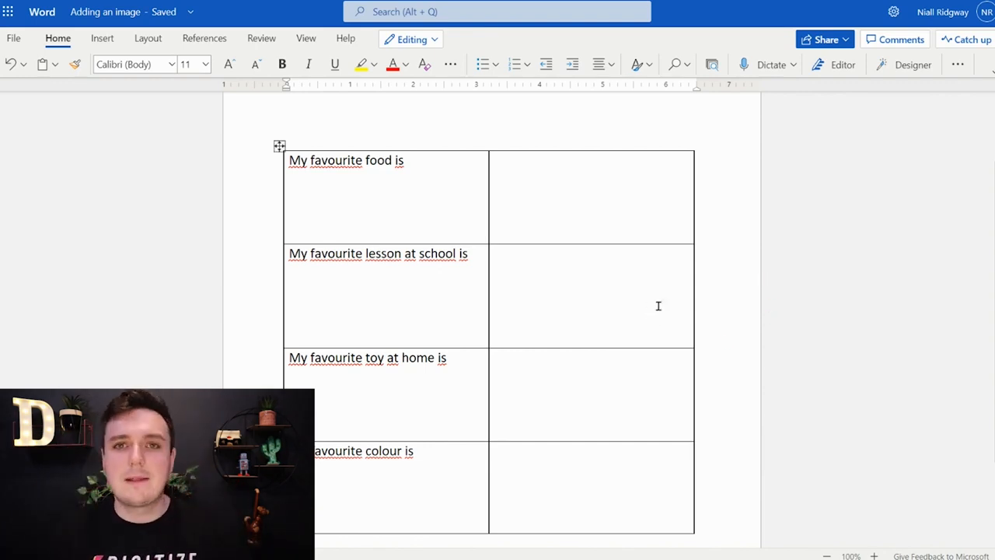
Step: Examine the picture sources available for the empty cell beside "My favourite food is"
left_click(577, 204)
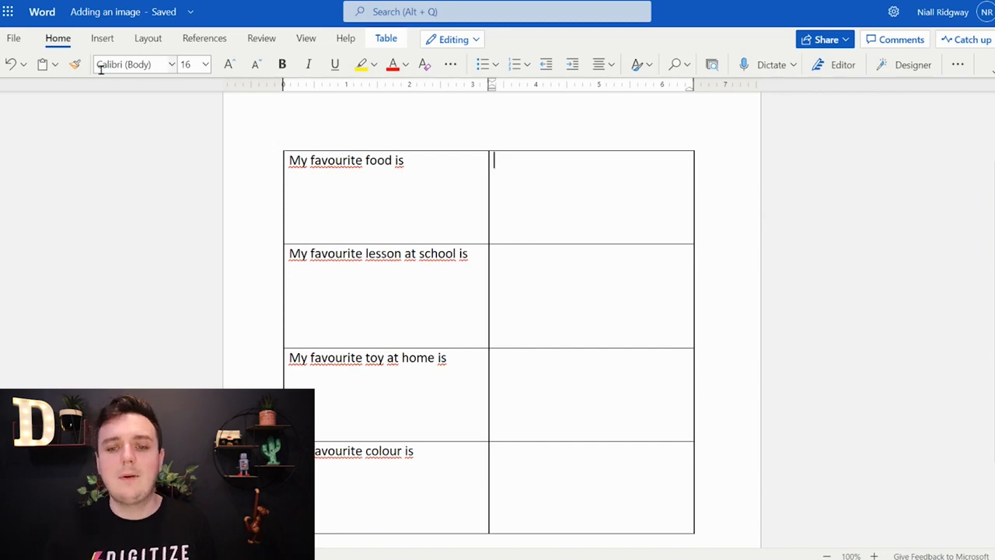
left_click(98, 41)
left_click(189, 67)
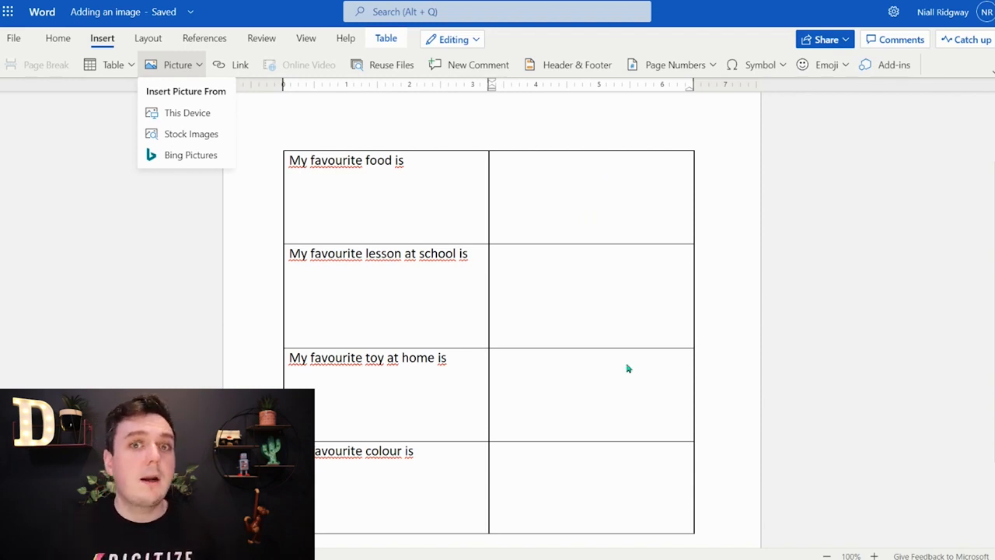
left_click(823, 229)
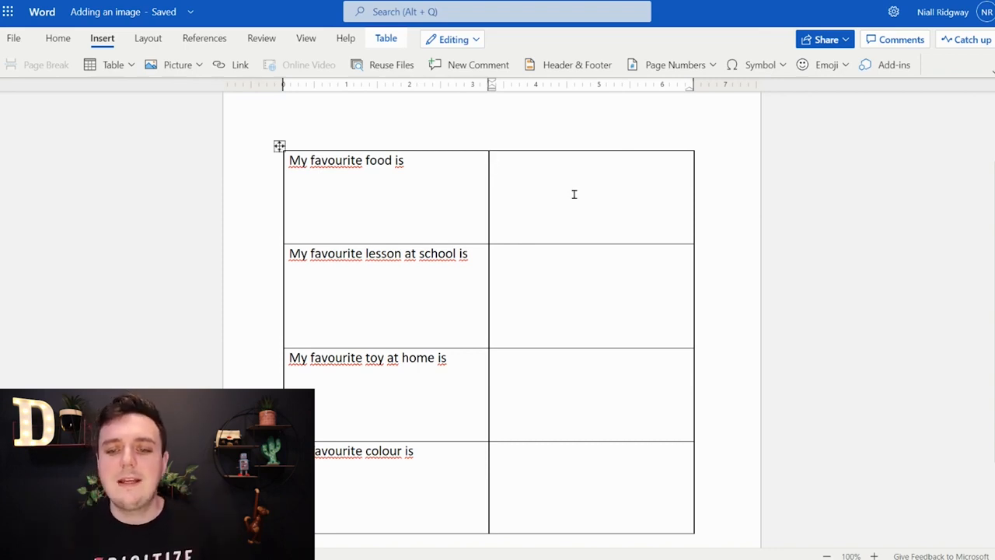
left_click(611, 278)
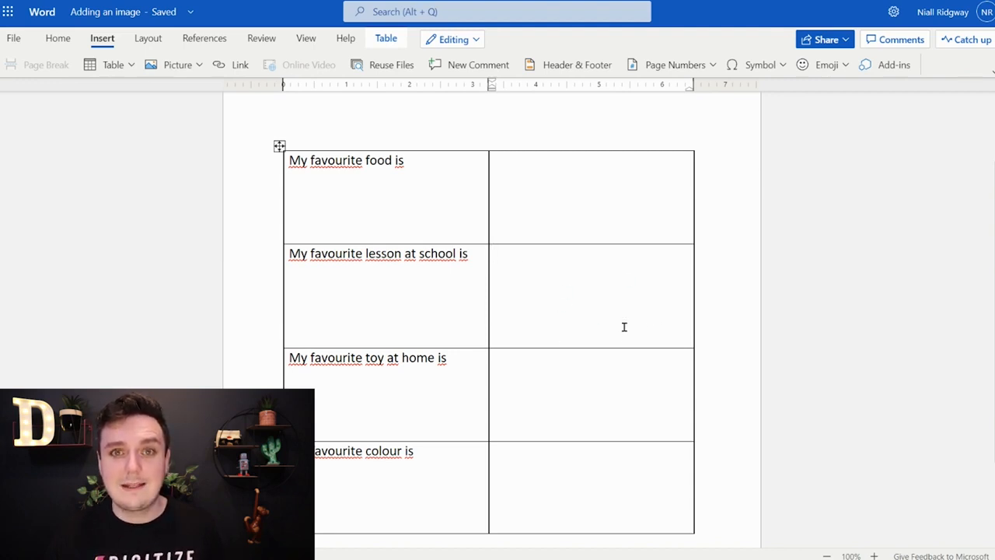
left_click(628, 385)
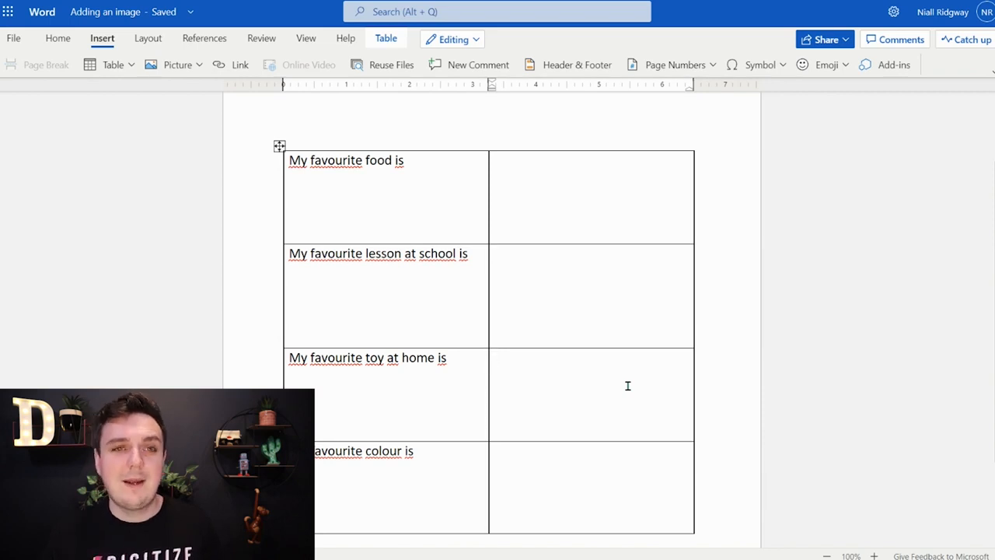
scroll(627, 381, "down", 1)
scroll(630, 322, "up", 1)
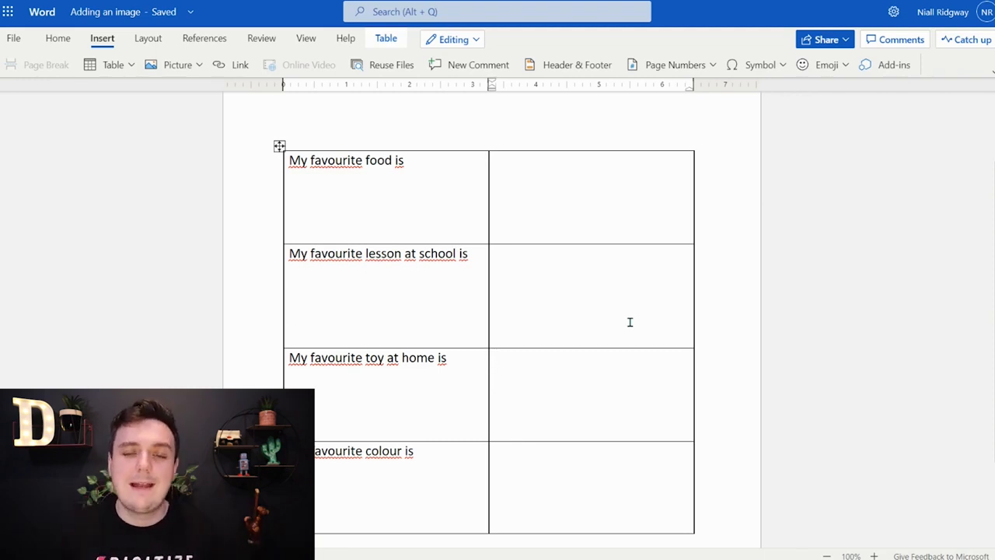
left_click(561, 470)
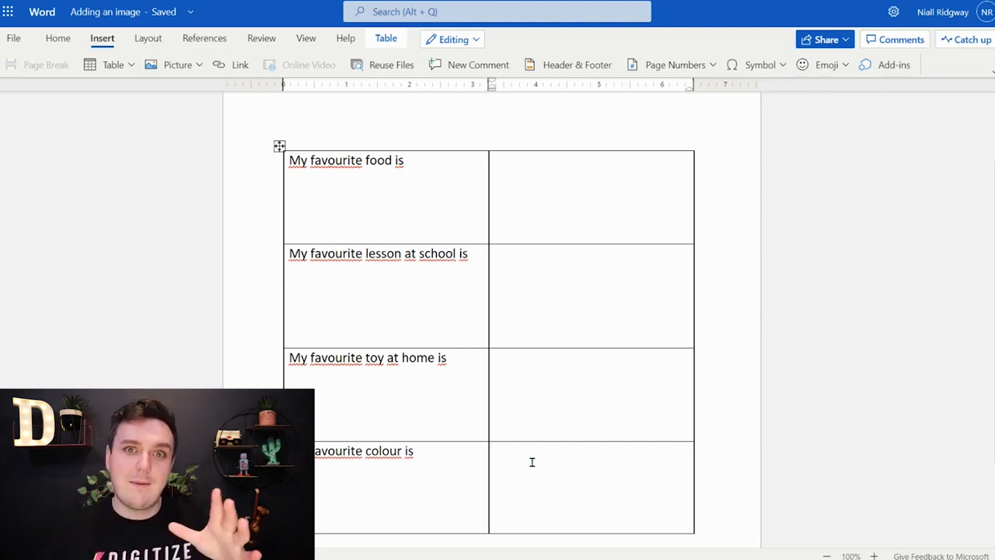
Step: Browse the Bing Pictures categories for the empty cell beside "My favourite colour is" and open the Flowers category
left_click(184, 70)
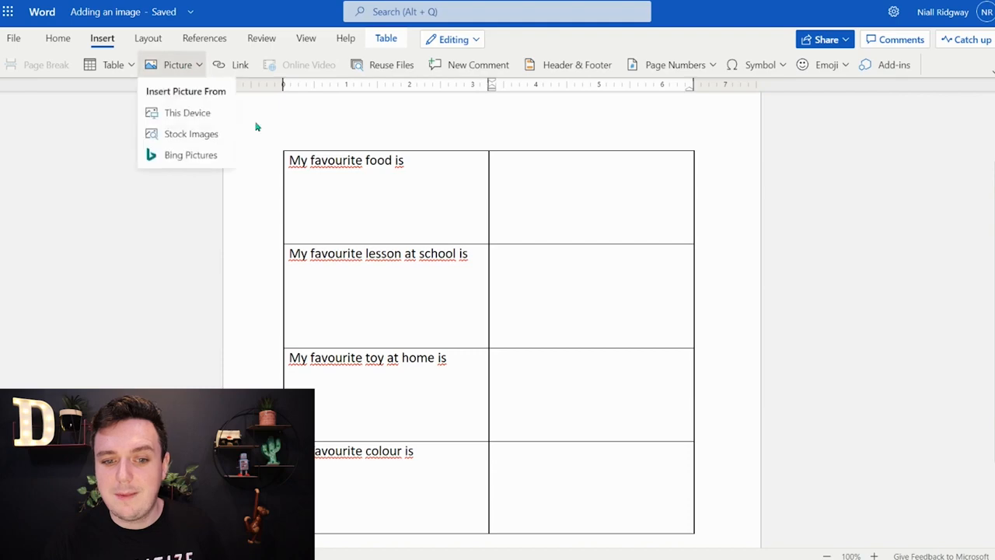
left_click(218, 155)
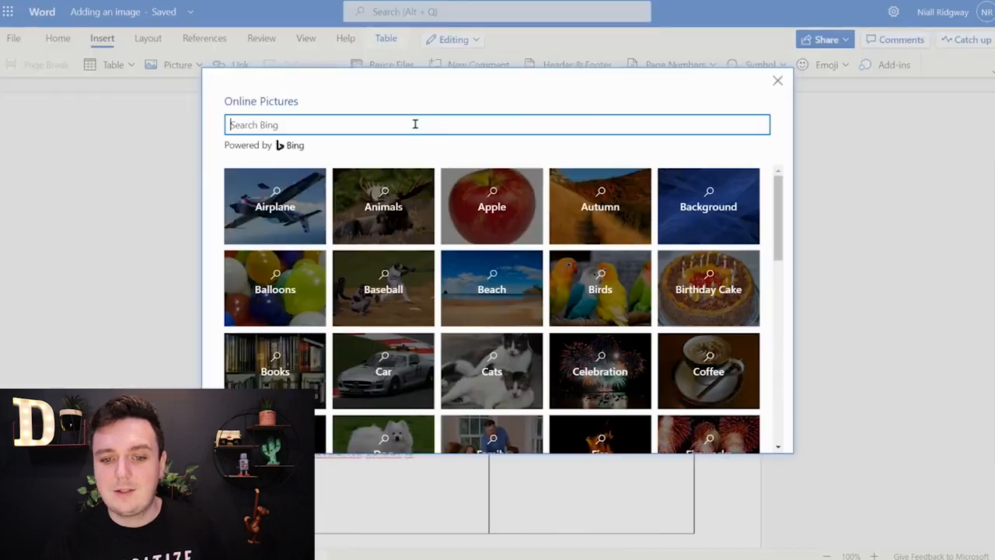
scroll(560, 291, "down", 2)
scroll(782, 277, "down", 3)
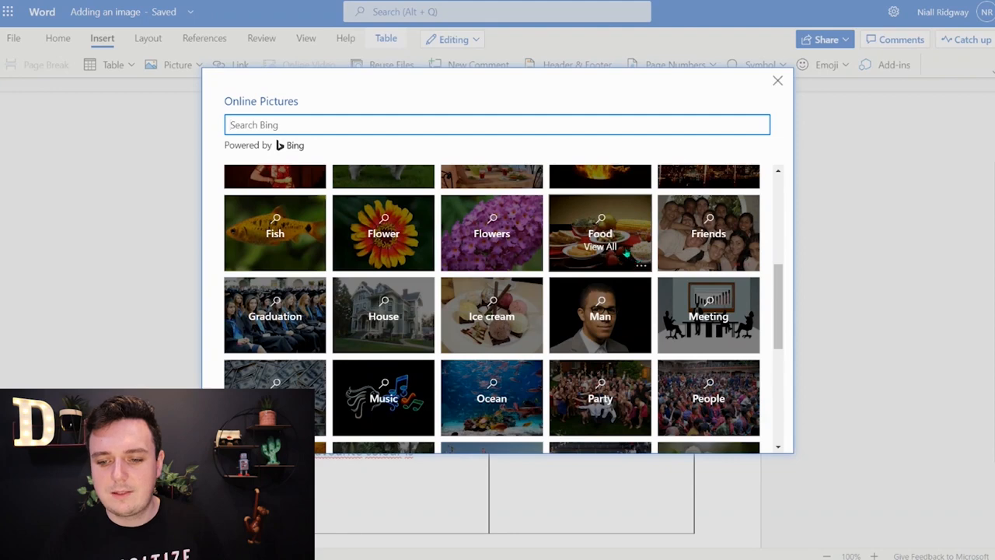
left_click(514, 230)
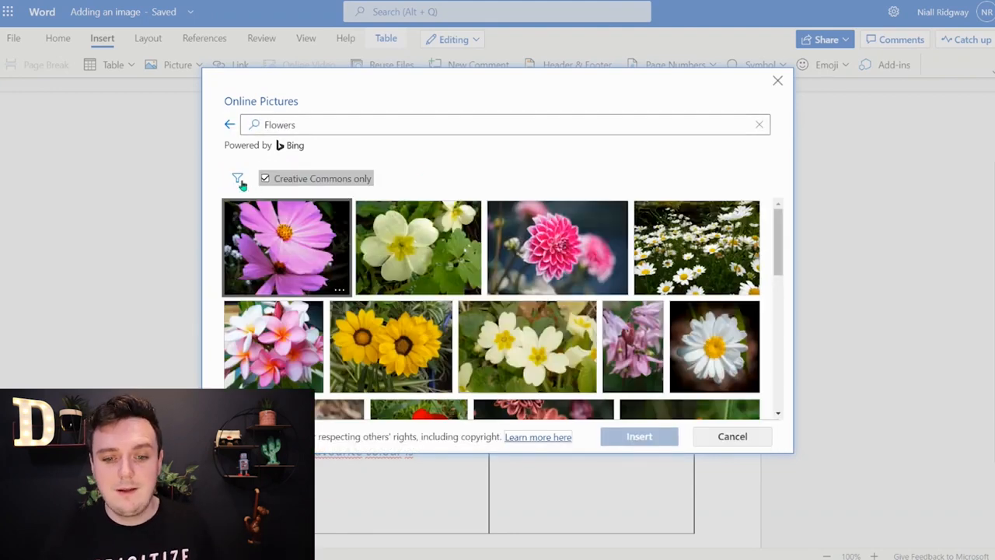
Step: Filter the Flowers pictures by blue and insert the round blue hydrangea picture into the cell beside "My favourite colour is"
left_click(238, 179)
scroll(333, 346, "down", 2)
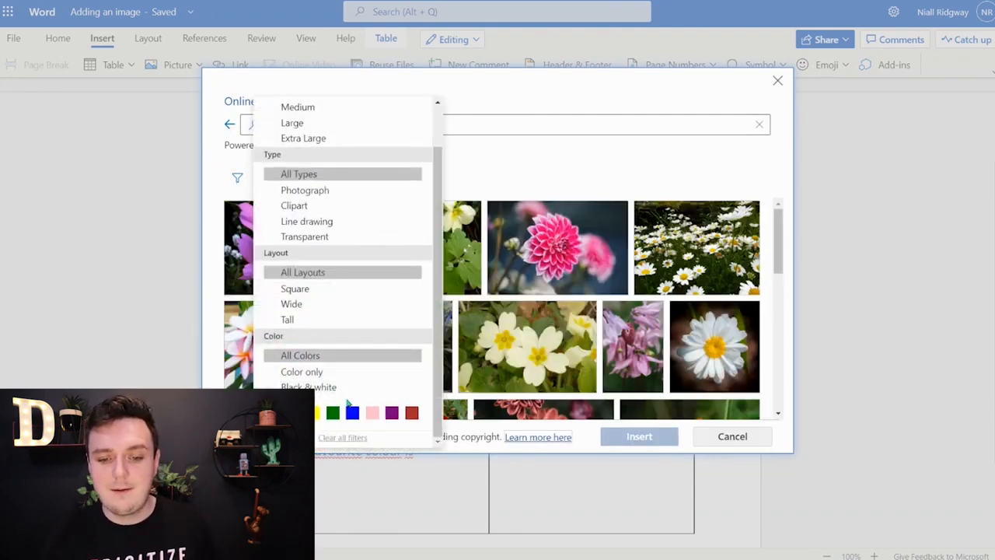
left_click(352, 412)
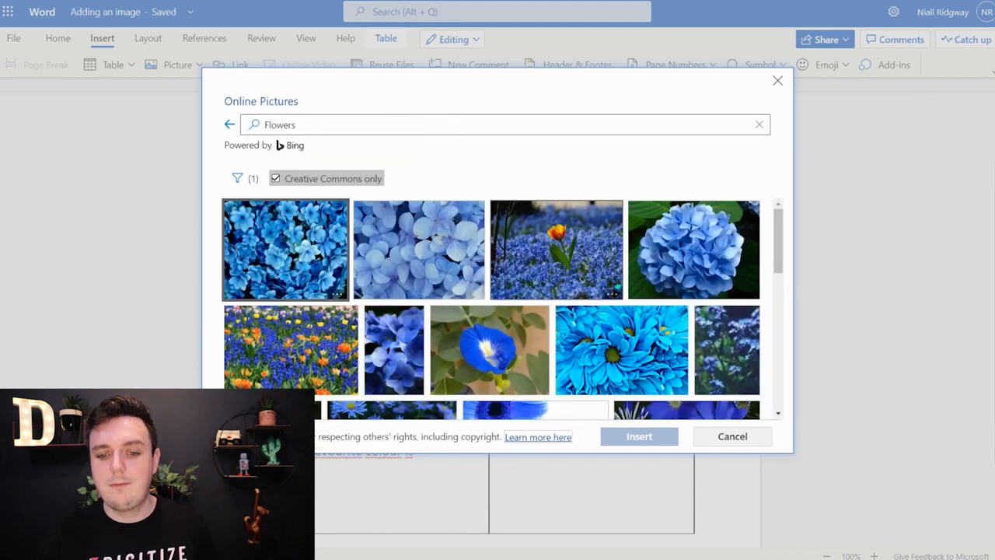
left_click(718, 266)
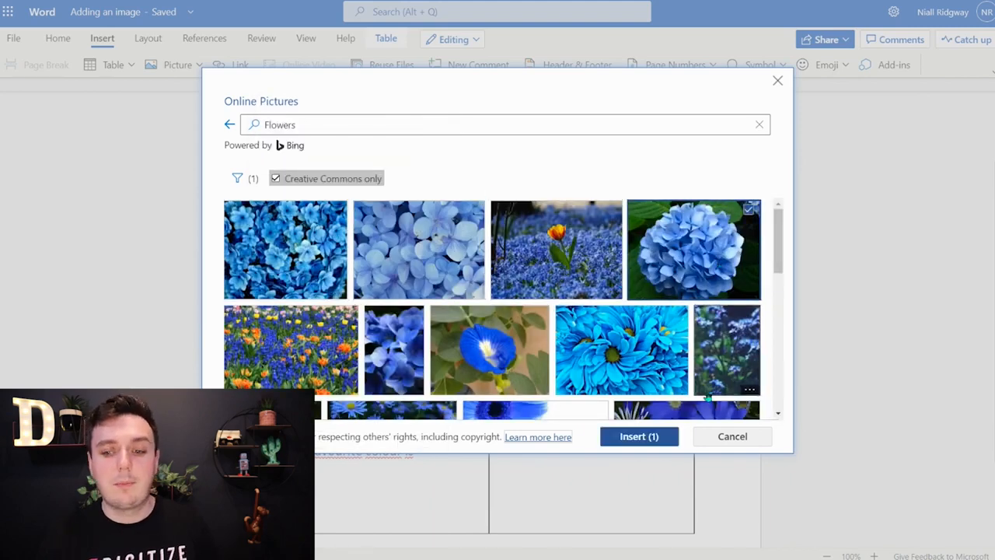
left_click(649, 437)
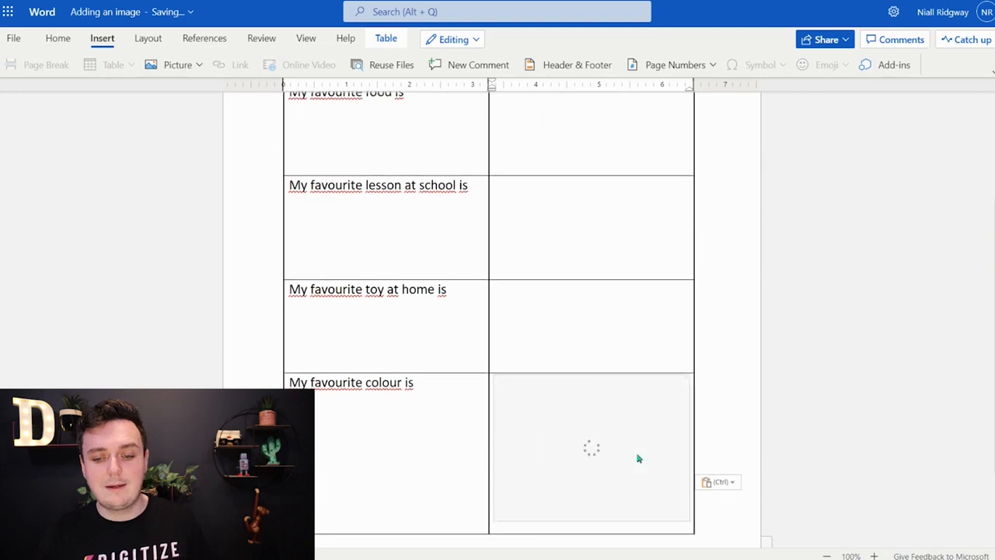